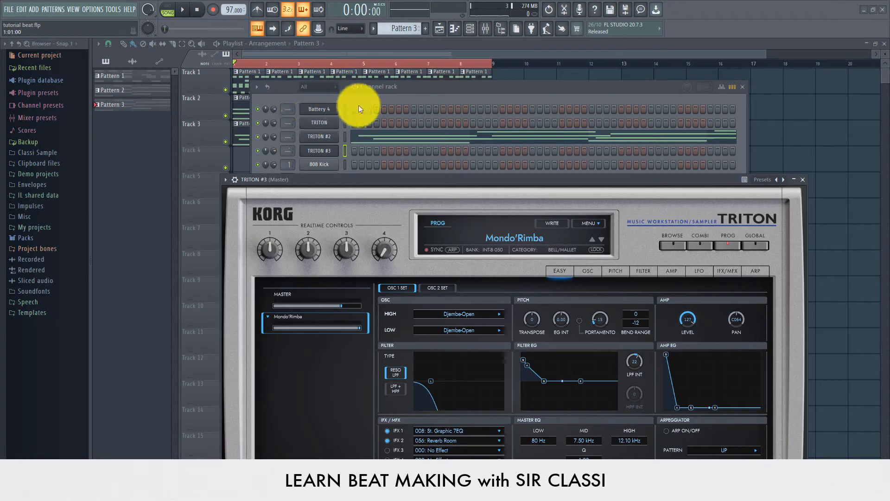
- Create empty Pattern 4 and switch TRITON #3 from Mondo'Rimba to the WOODWIND/REED PanFlute program
scroll(403, 29, "up", 1)
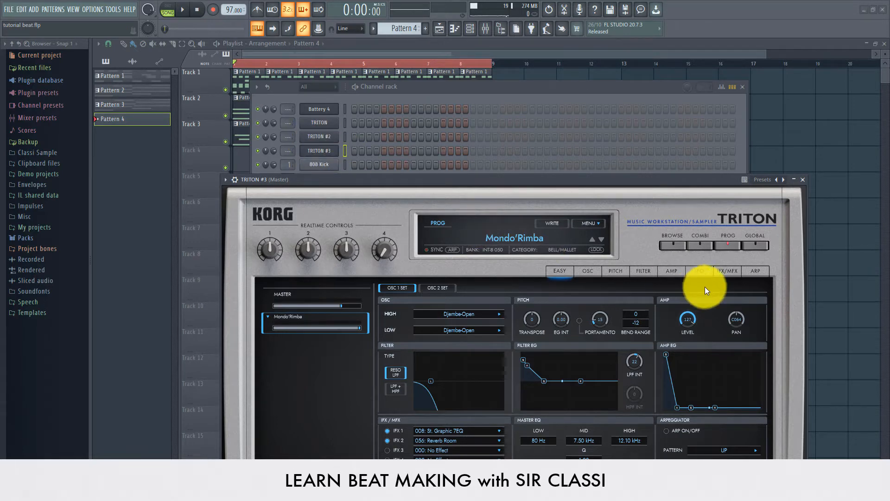
left_click(512, 239)
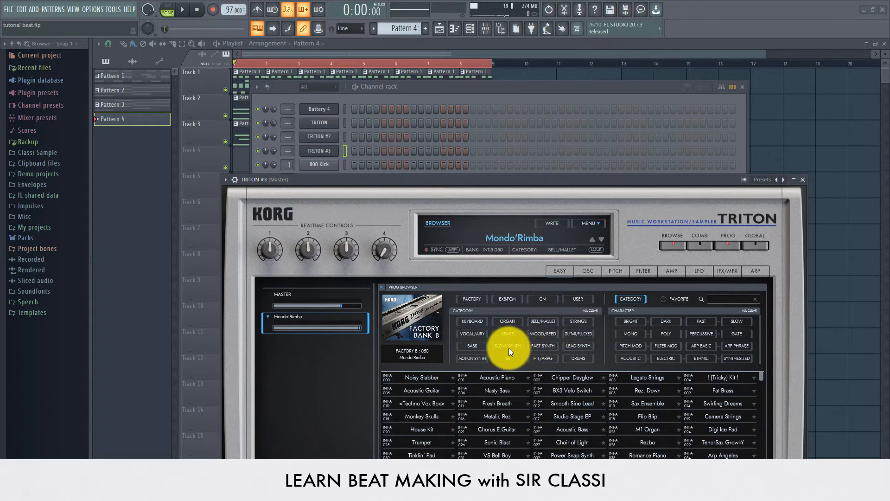
left_click(538, 334)
left_click_drag(500, 184, 495, 125)
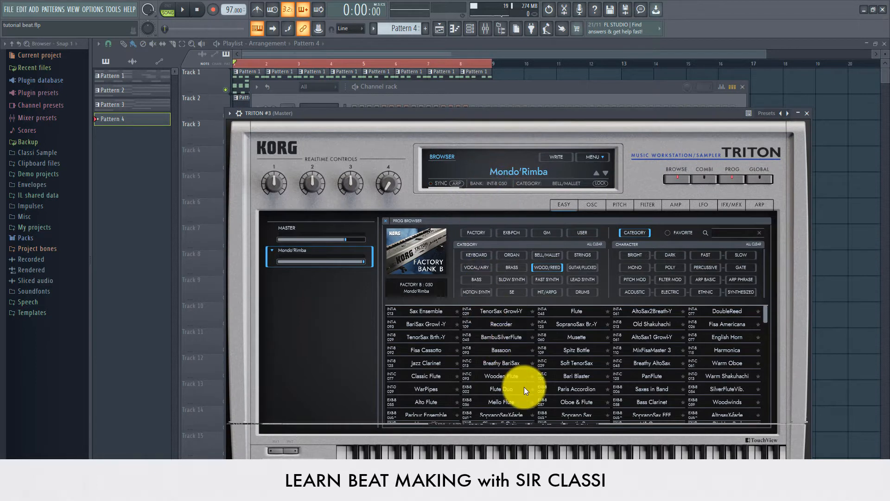
left_click(575, 376)
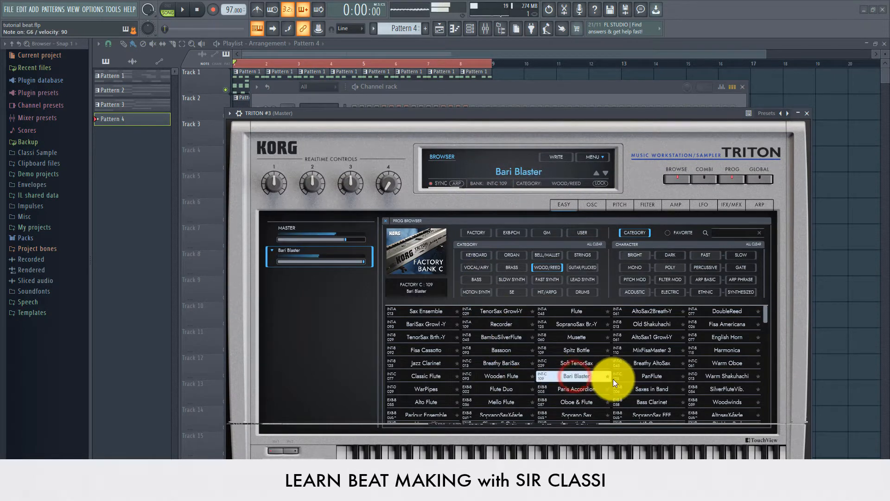
left_click(641, 364)
left_click(649, 376)
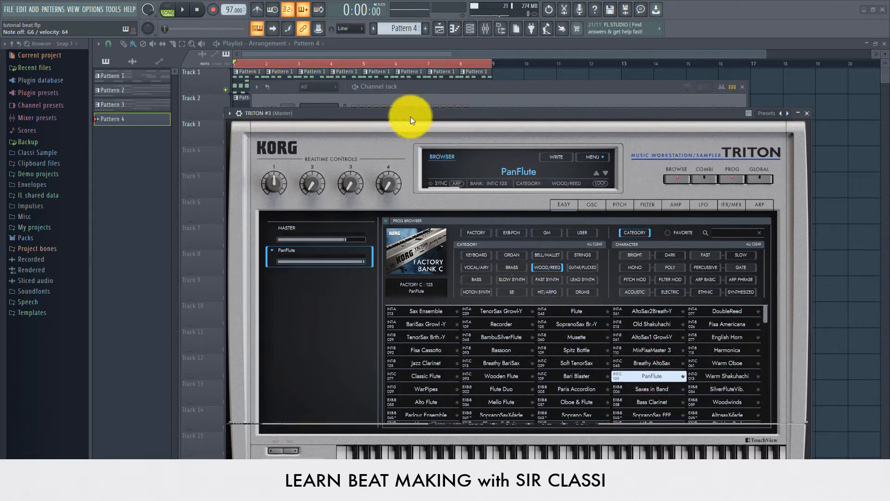
left_click(438, 92)
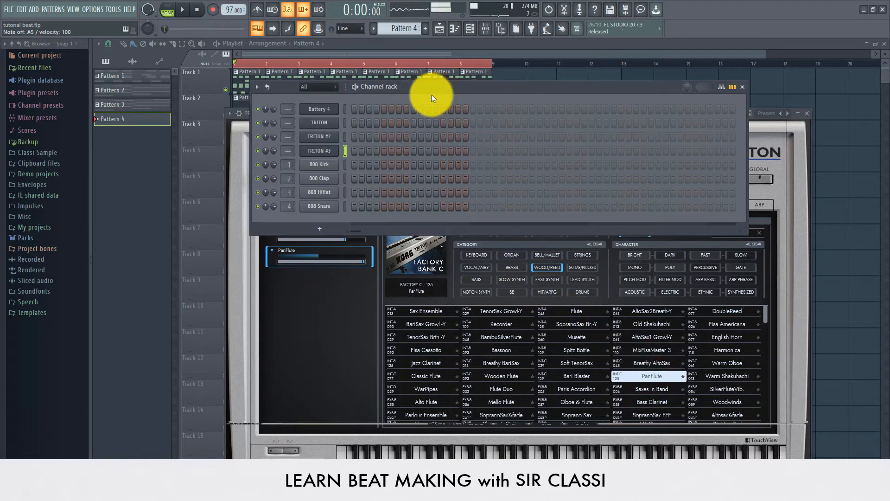
- Briefly view TRITON #3's piano roll, then bring back the playlist and channel rack
right_click(318, 151)
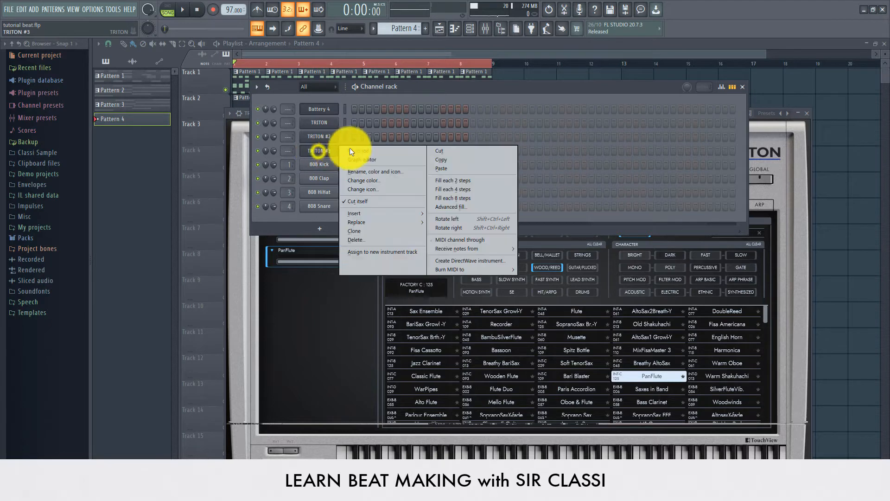
left_click(361, 150)
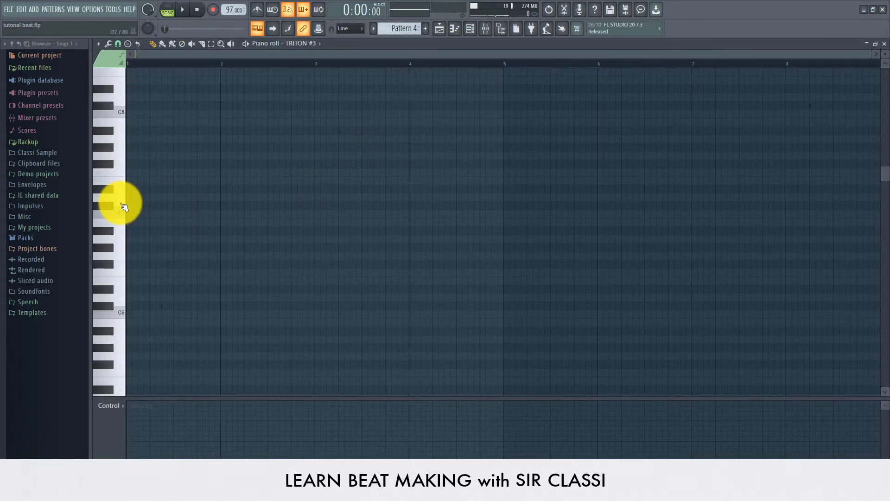
left_click(438, 28)
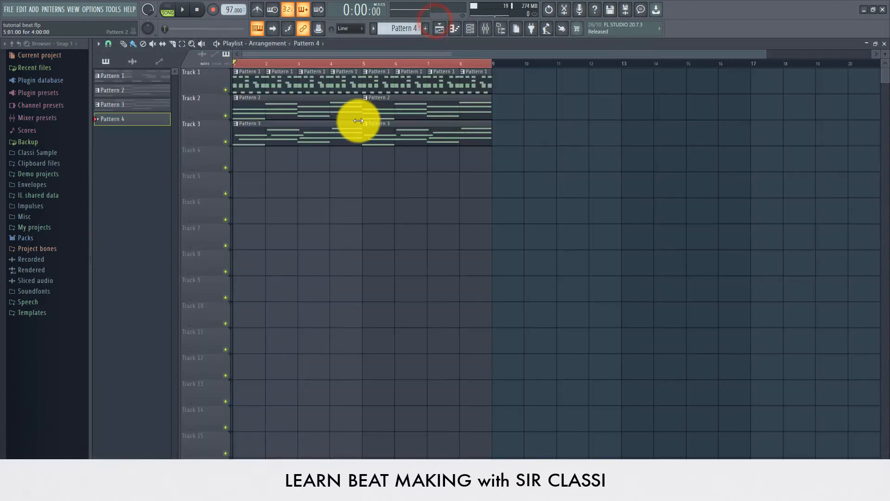
left_click(469, 28)
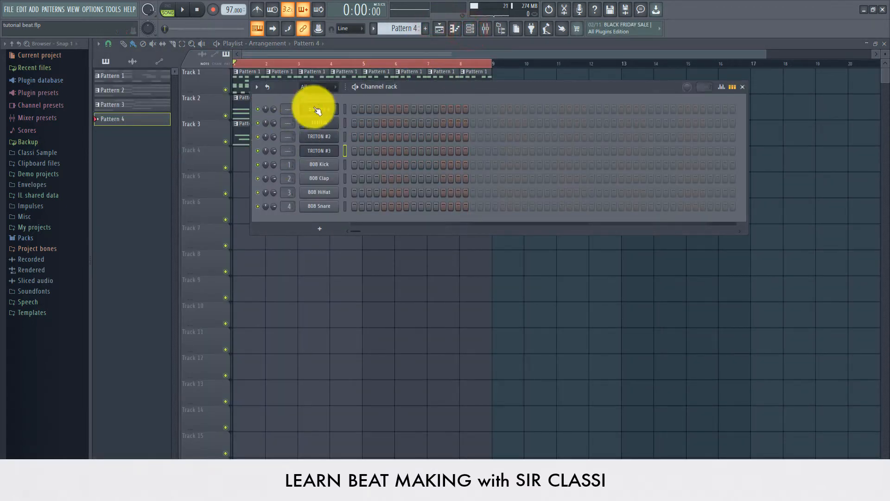
- Scroll the pattern selector back to Pattern 2, dropping the empty Pattern 4, and reopen TRITON #3's options
scroll(402, 32, "down", 1)
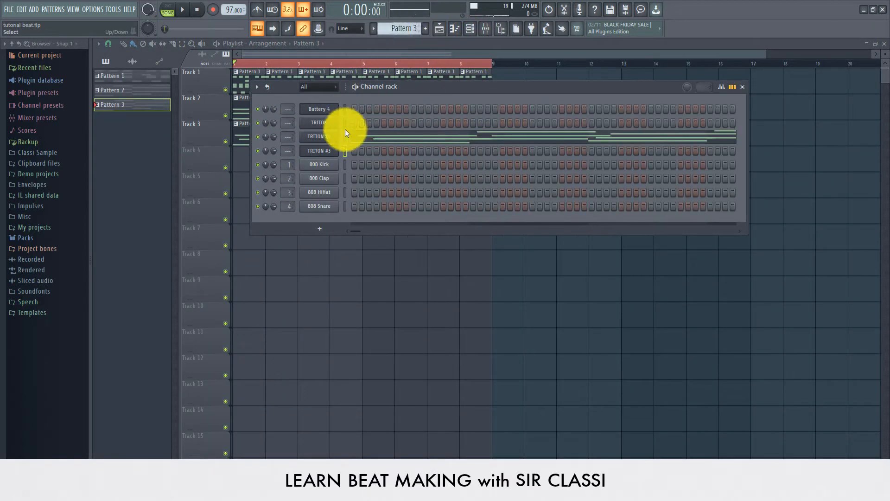
scroll(393, 32, "up", 1)
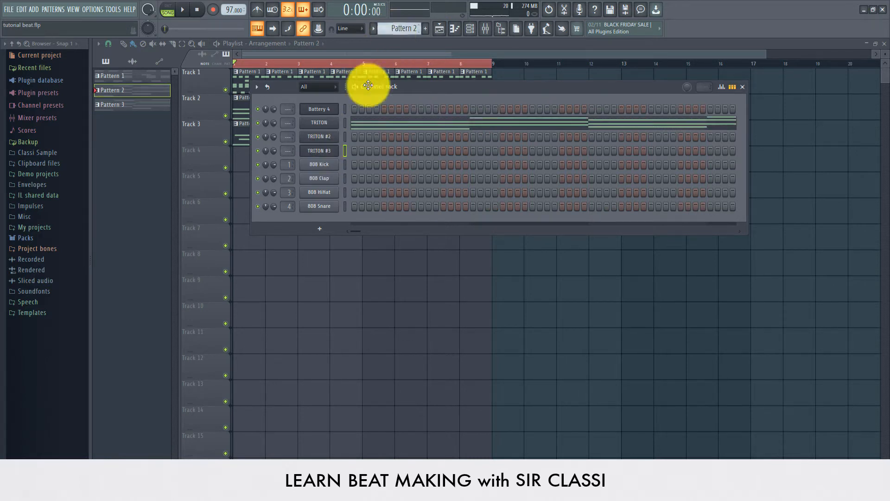
right_click(332, 151)
left_click(368, 149)
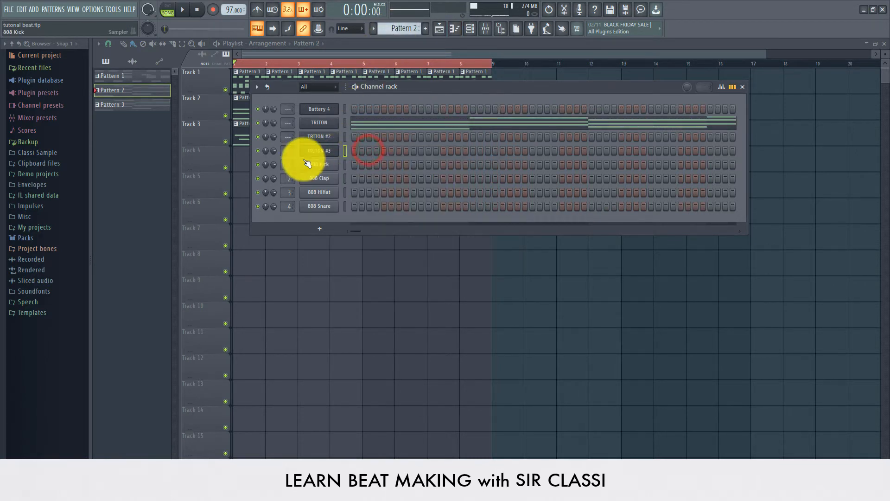
right_click(317, 150)
- Open Pattern 2's TRITON #3 piano roll and enable ghost channels (Alt+V) to show other channels' chords
left_click(360, 152)
scroll(264, 195, "down", 4)
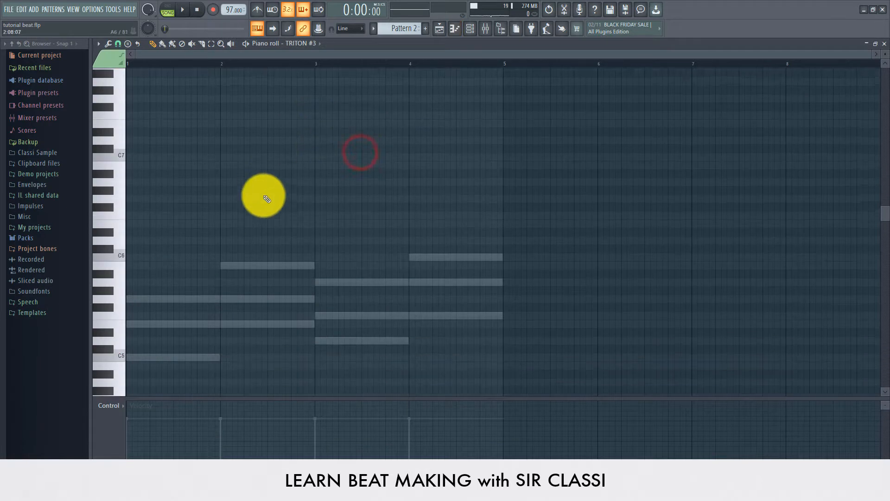
left_click(100, 45)
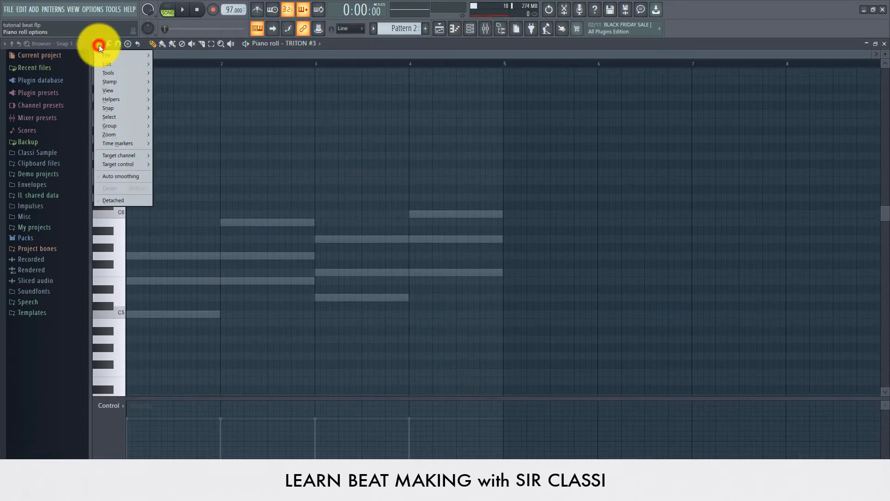
mouse_move(119, 101)
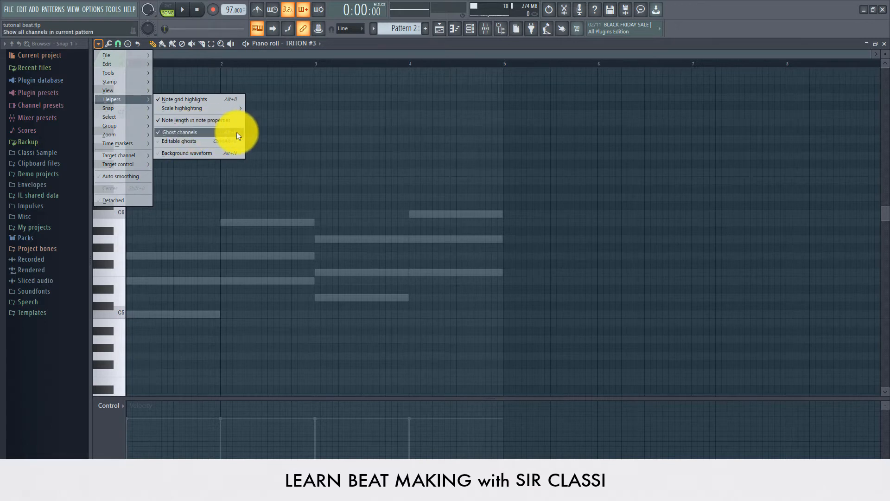
left_click(280, 54)
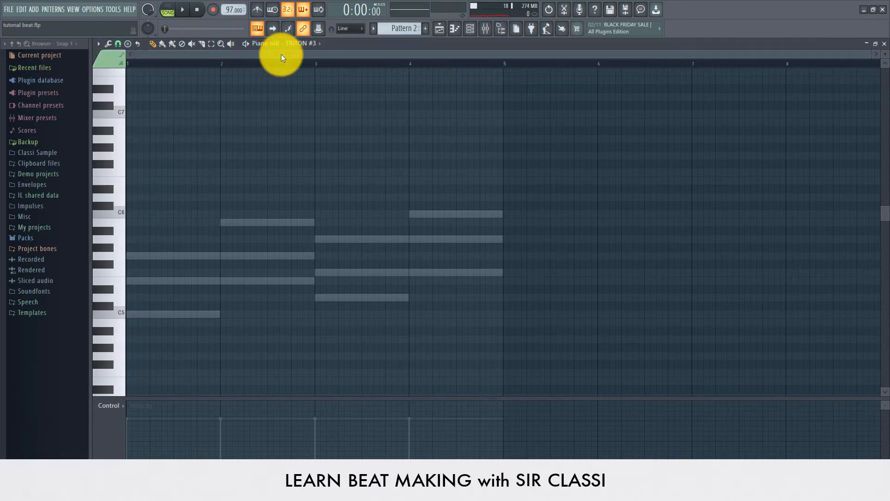
key("alt+v")
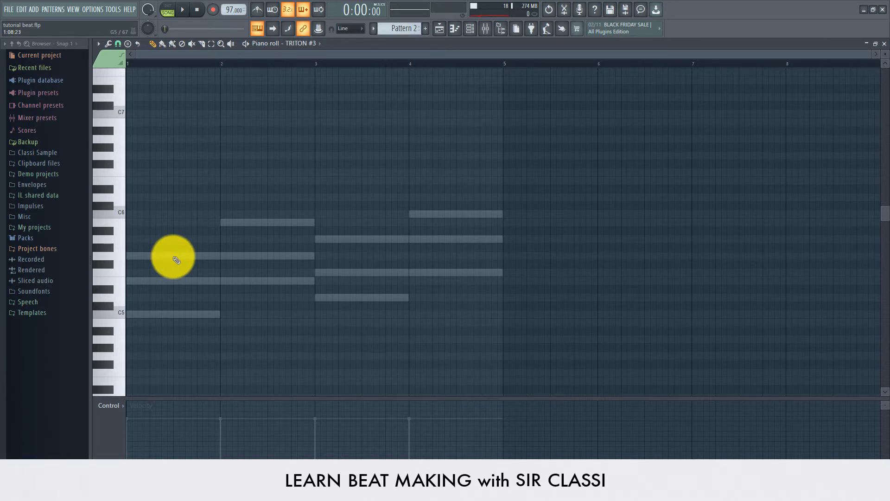
- Draw a pair of short G5 notes in bar 1 while the pattern plays
key("space")
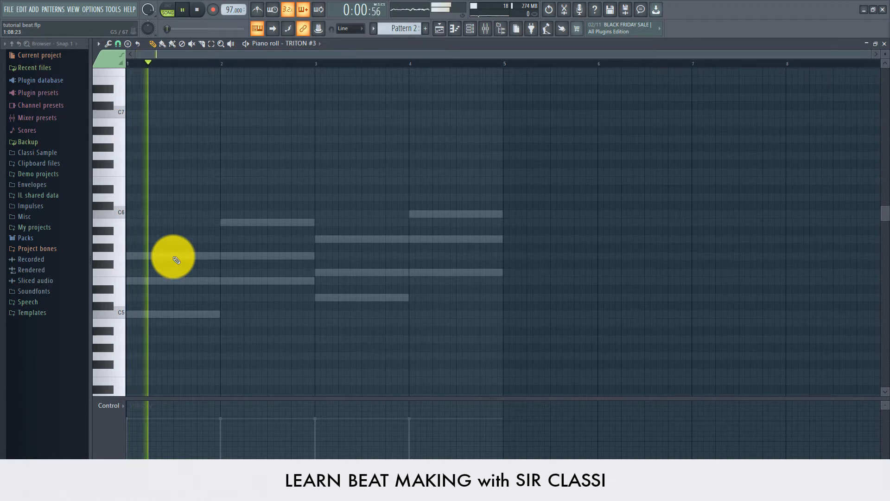
left_click(173, 256)
key("space")
key("space")
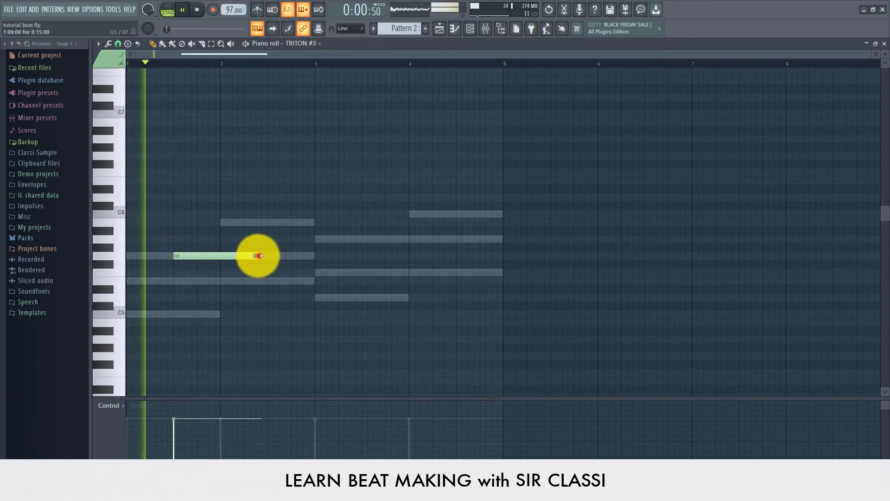
left_click_drag(259, 255, 175, 258)
key("space")
key("space")
left_click(187, 258)
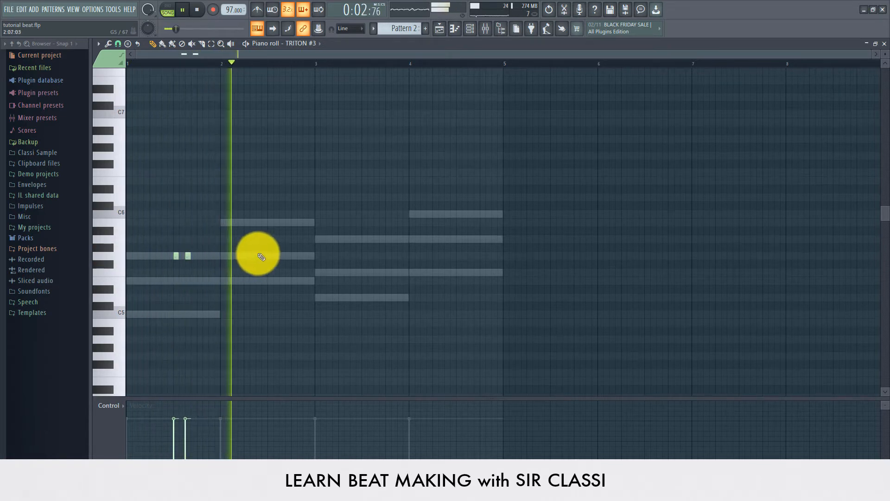
- Add a short note pair in bar 2 and shift it a few rows lower
left_click(274, 254)
key("space")
key("space")
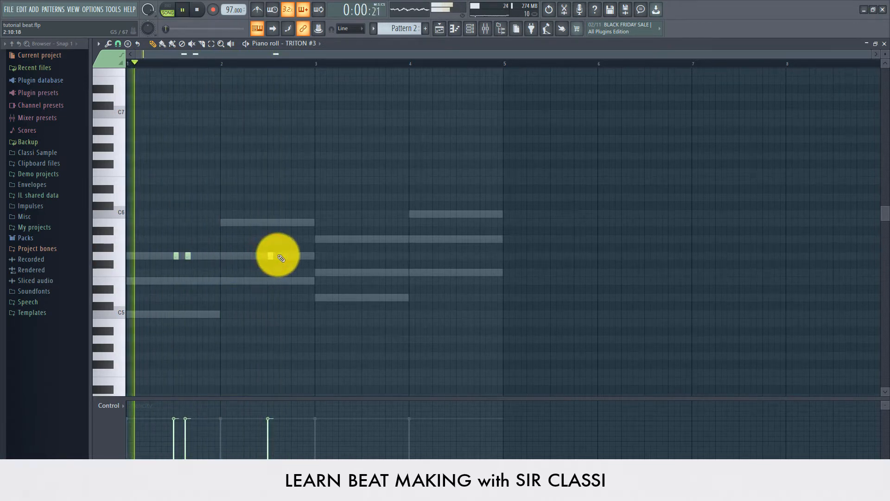
left_click(280, 254)
left_click_drag(286, 245, 252, 258)
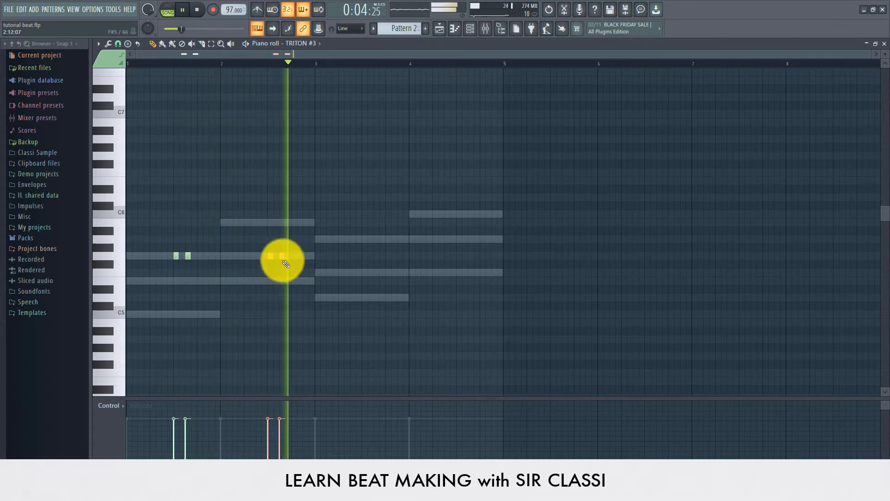
key("space")
key("space")
left_click(269, 257)
left_click_drag(269, 262, 268, 221)
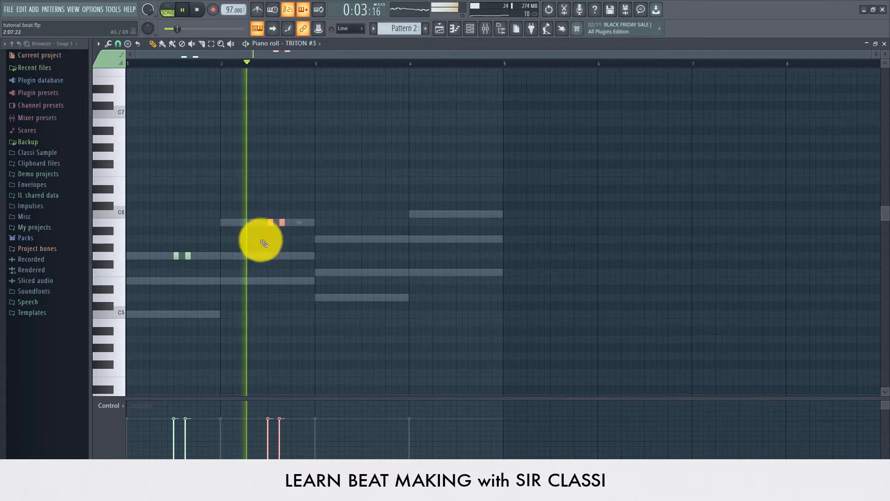
left_click_drag(271, 222, 270, 286)
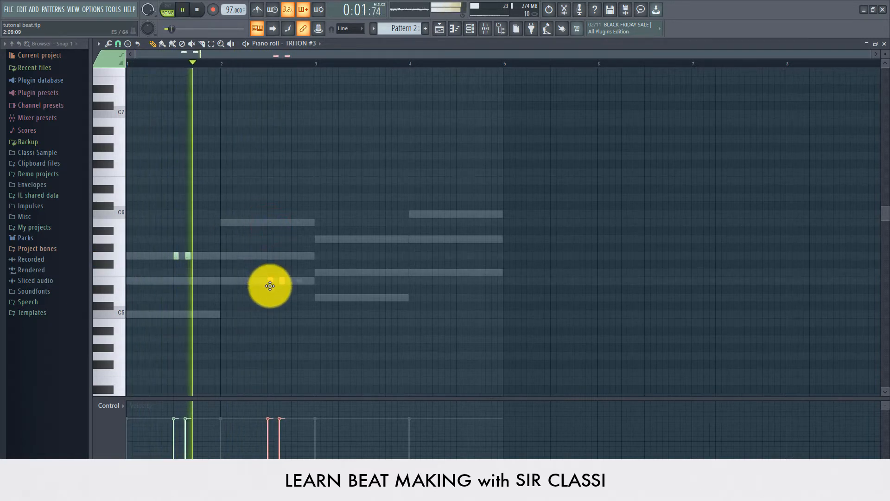
- Add short note pairs in bars 3 and 4, then stop playback
left_click(363, 272)
left_click(374, 272)
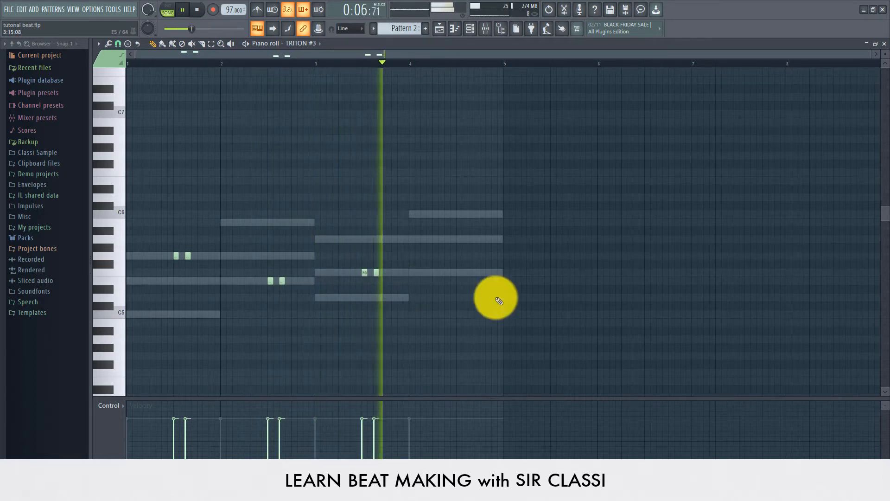
left_click(457, 272)
left_click(469, 272)
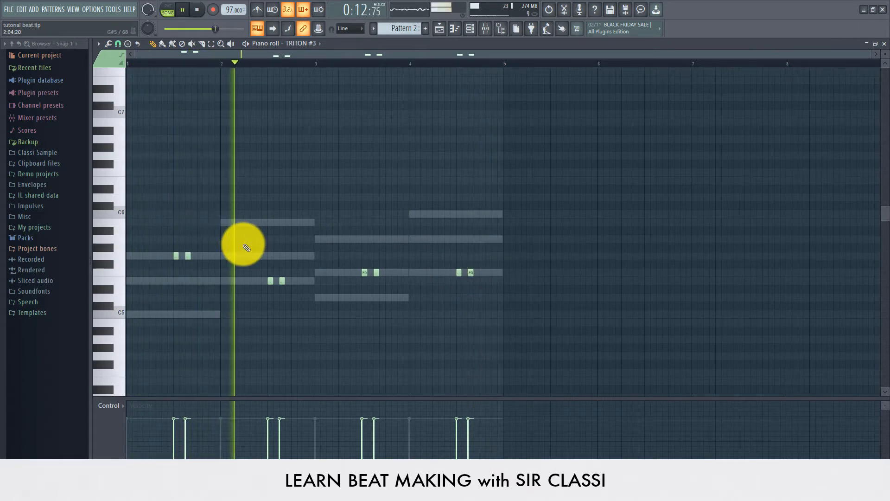
scroll(246, 248, "up", 1)
scroll(246, 248, "down", 1)
scroll(246, 248, "down", 3)
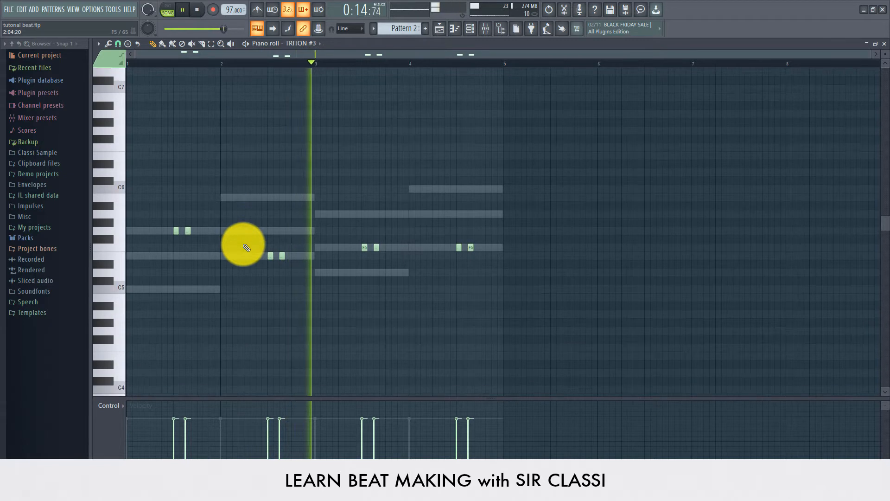
scroll(246, 247, "up", 3)
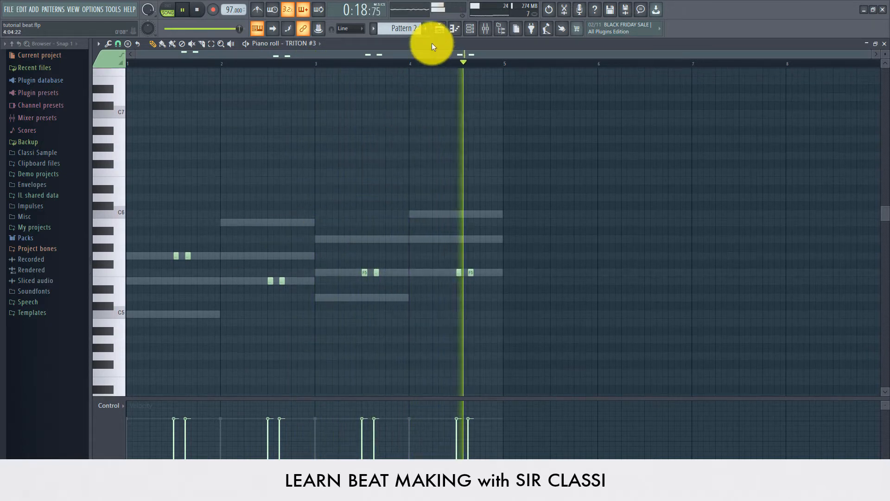
key("space")
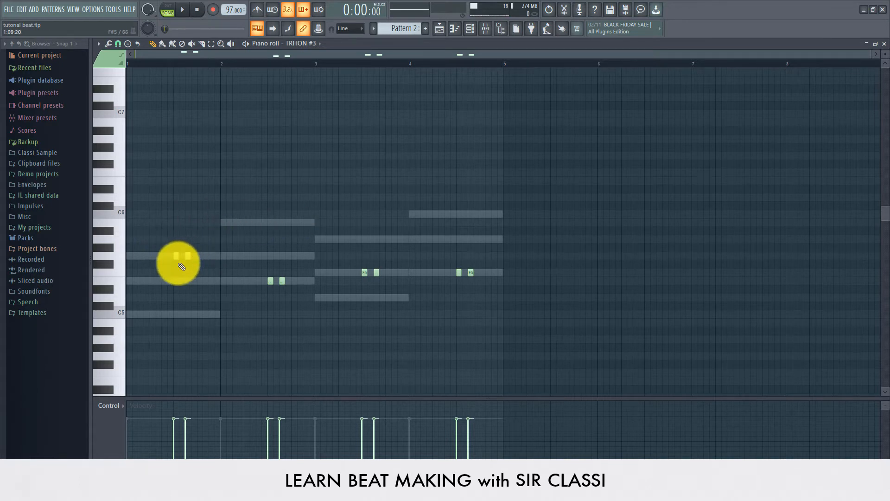
- Cut TRITON #3's notes out of Pattern 2 from the channel rack
left_click(439, 29)
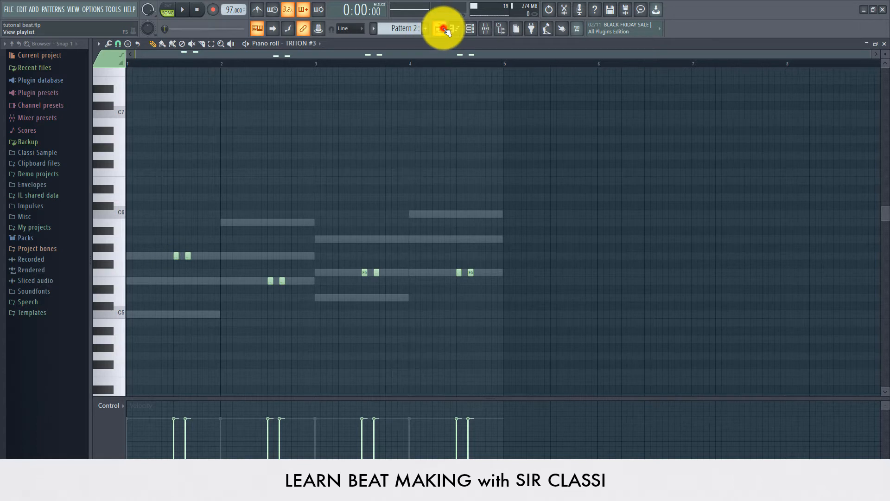
left_click(471, 28)
right_click(313, 151)
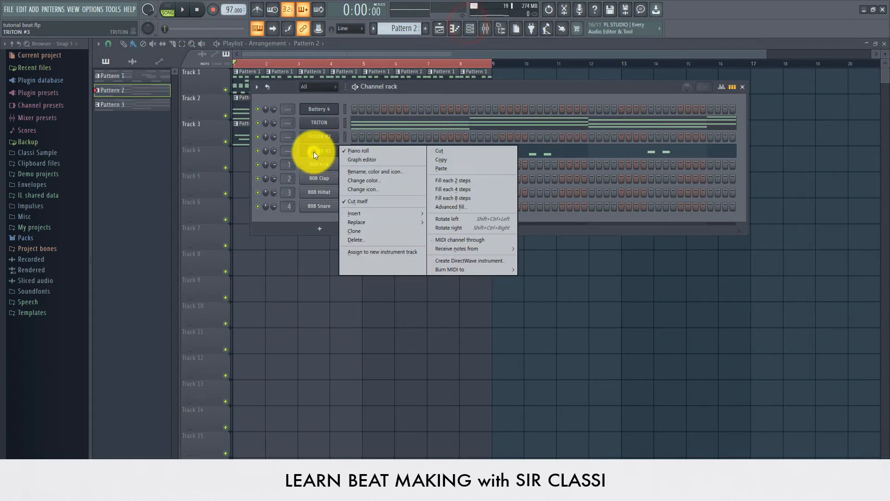
left_click(453, 150)
- Create a new empty Pattern 4, paste TRITON #3's notes into it, and return to the playlist
left_click(399, 28)
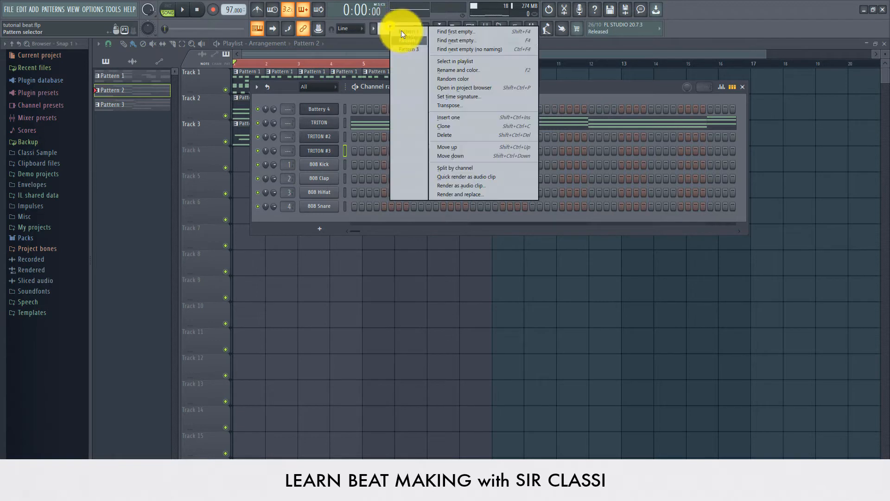
left_click(459, 31)
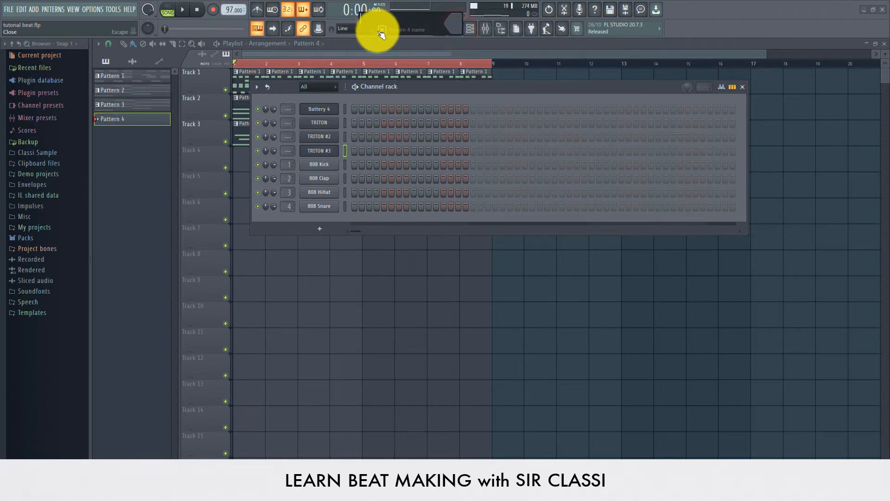
left_click(375, 30)
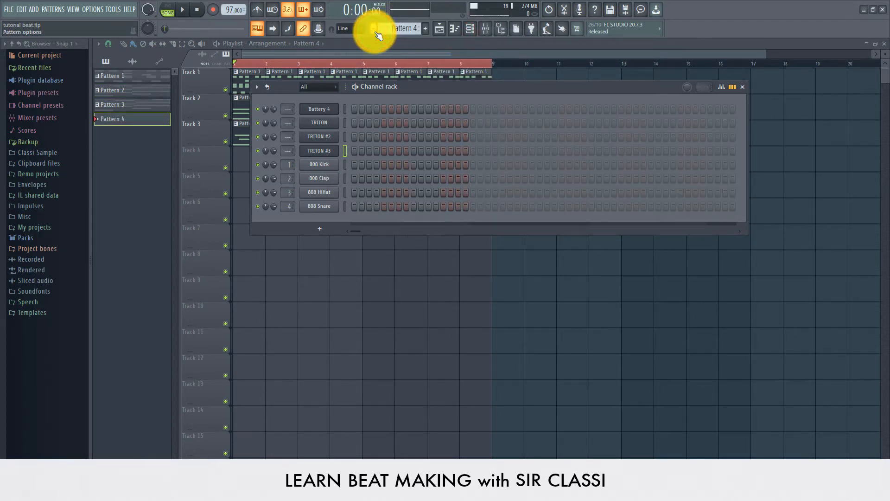
right_click(313, 151)
left_click(446, 167)
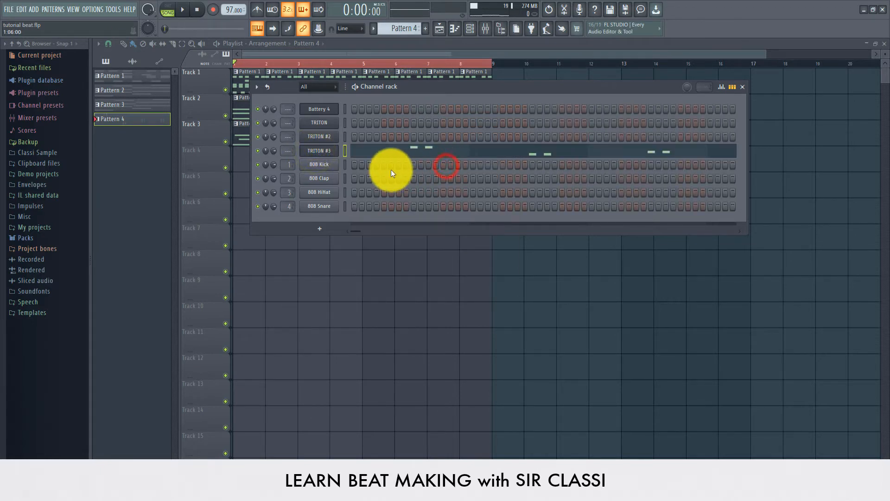
left_click(347, 57)
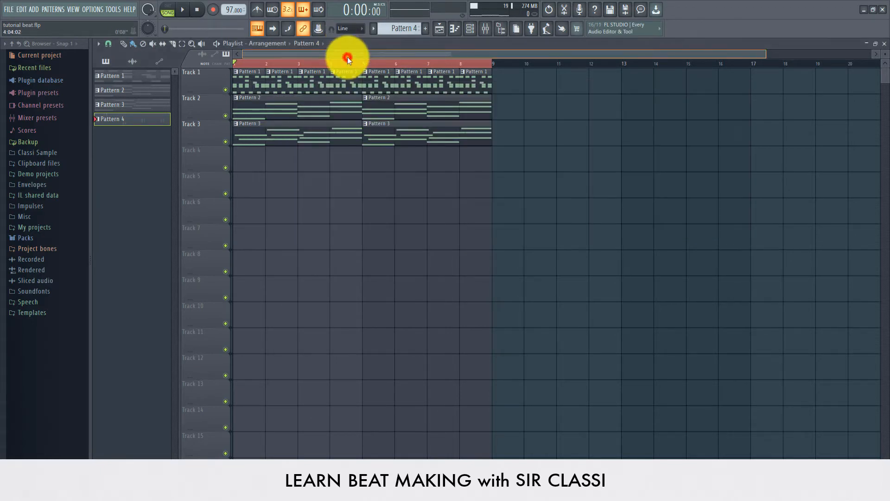
- Place Pattern 4 clips on Track 4 at bars 1 and 5, then play the song
left_click(238, 156)
left_click_drag(293, 163, 371, 164)
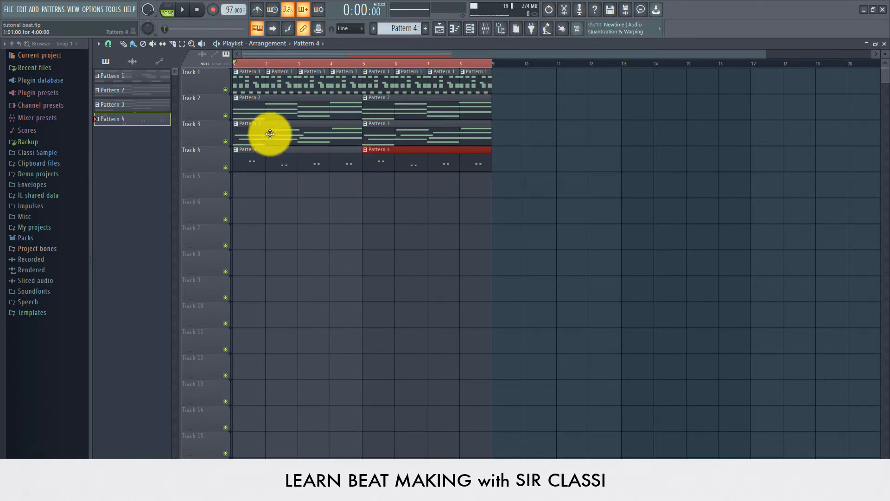
key("space")
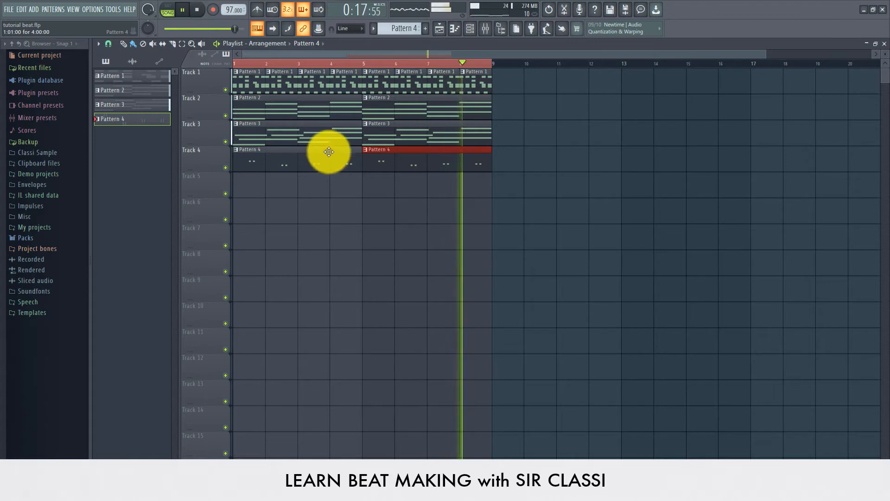
- Stop playback and clone TRITON #3 into a new TRITON #4 channel
key("space")
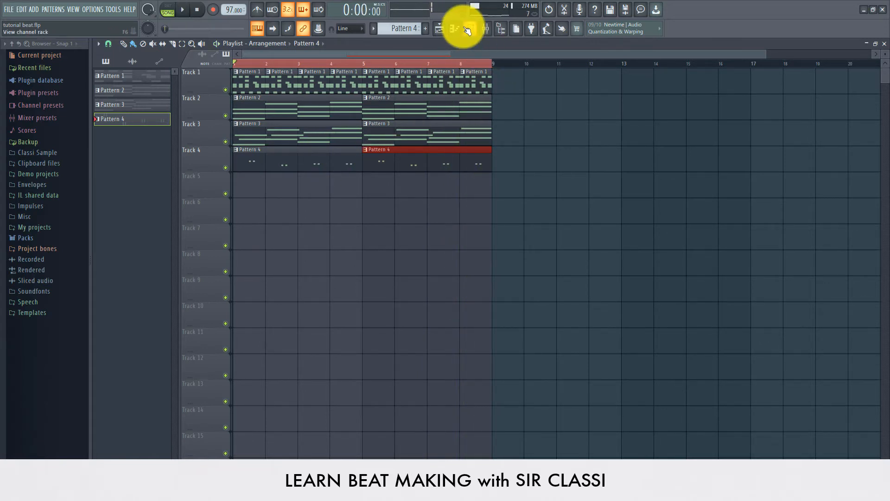
left_click(467, 29)
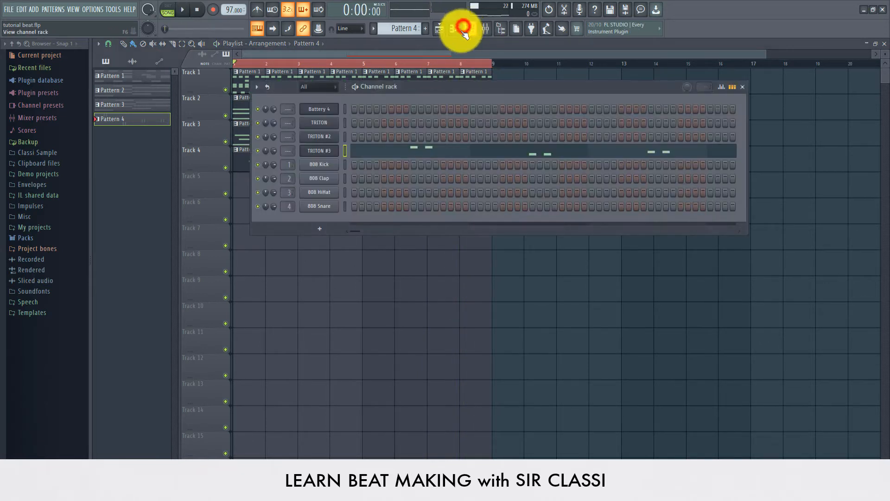
right_click(324, 153)
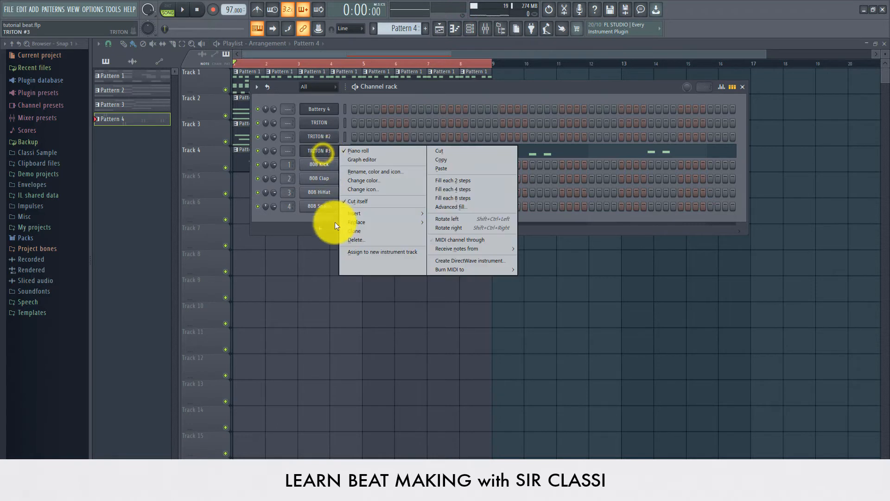
left_click(372, 230)
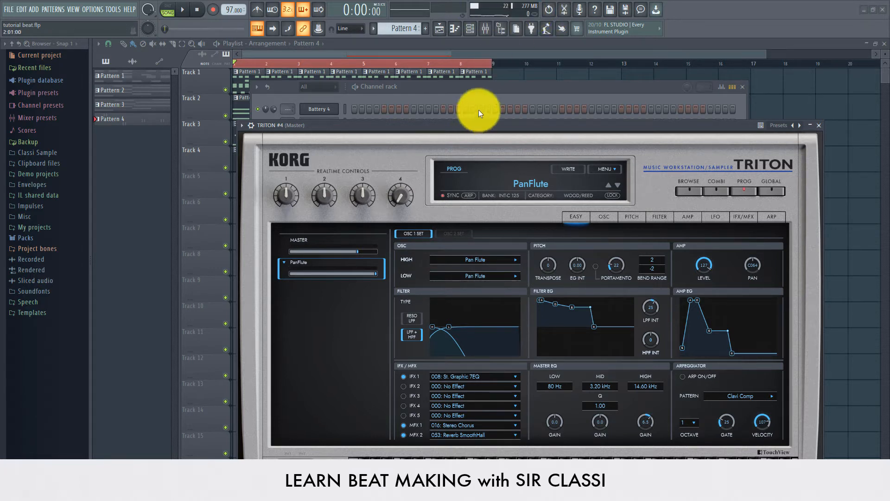
- Audition WOOD/REED presets like Saxes in Band and Orch.Flute Vib 2, then load Baritone Sax on TRITON #4
left_click(545, 186)
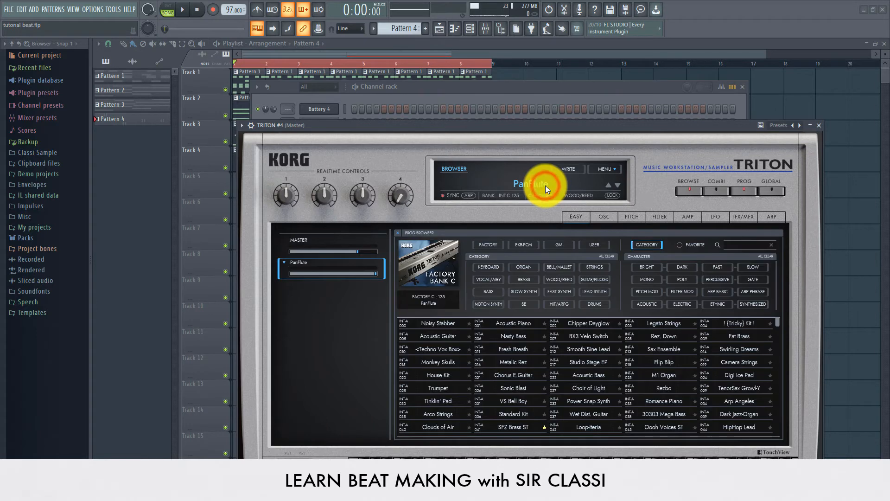
left_click_drag(516, 121, 496, 68)
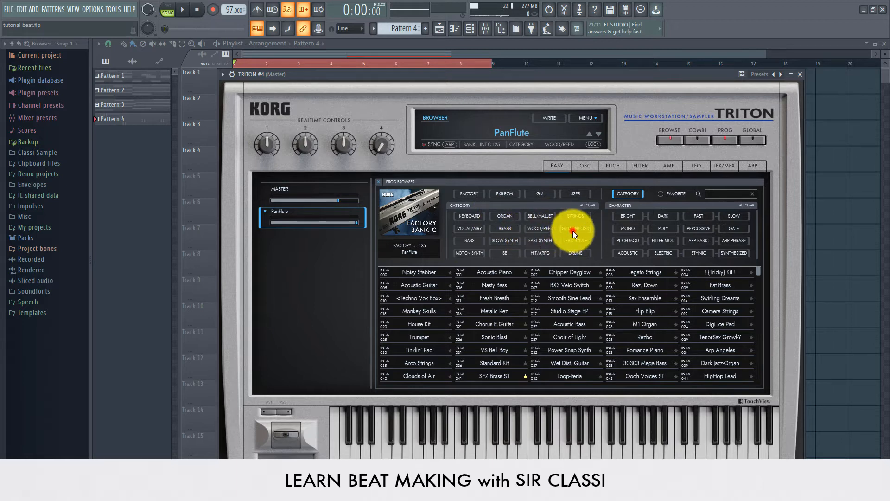
left_click(541, 232)
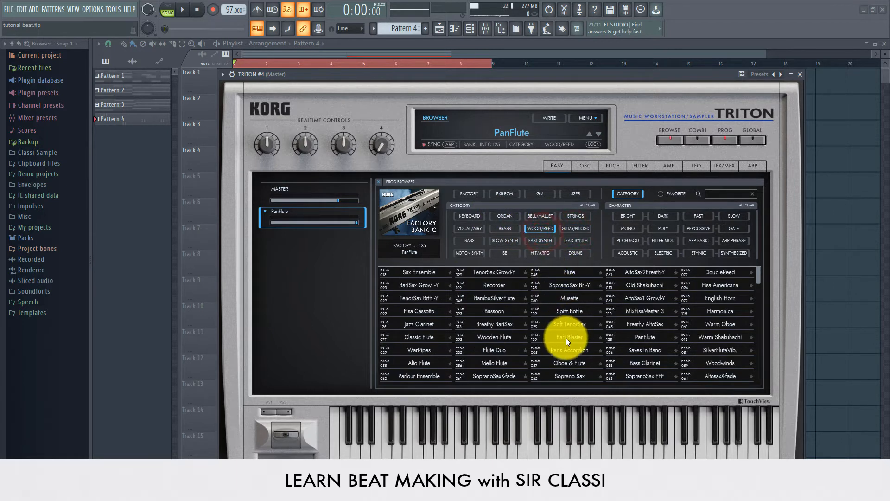
left_click(566, 338)
left_click(642, 348)
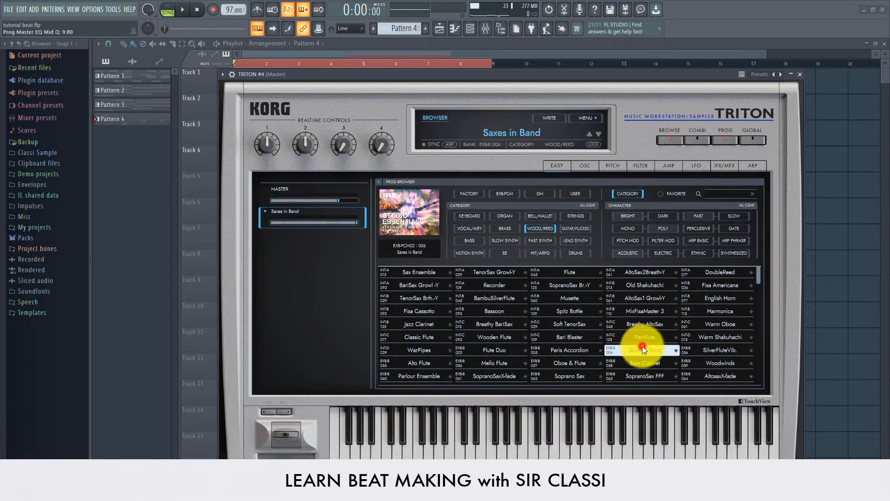
scroll(621, 363, "down", 2)
left_click(569, 363)
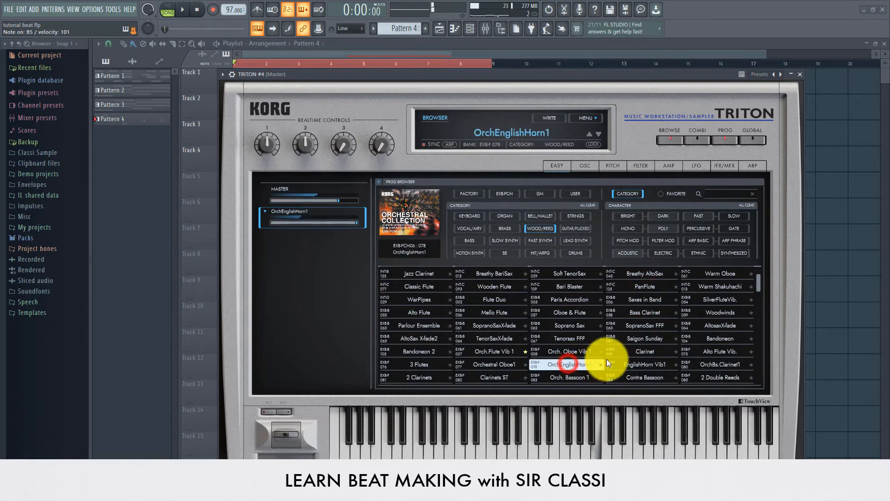
scroll(441, 354, "down", 1)
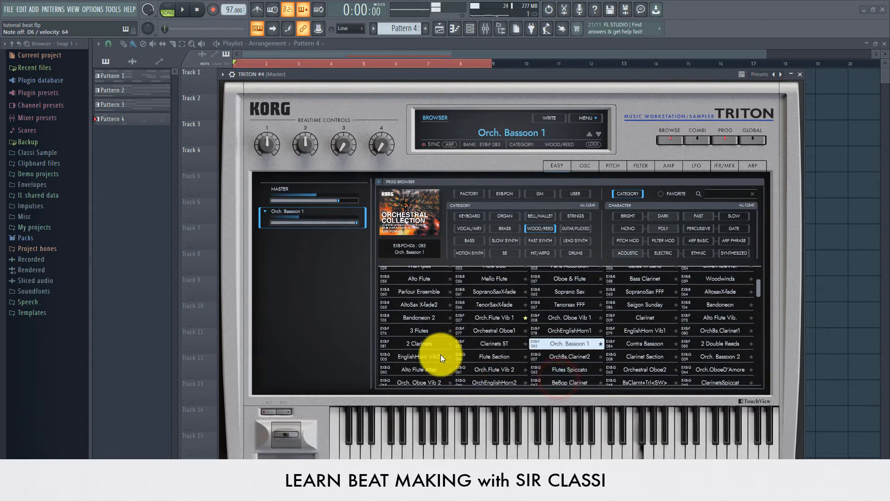
left_click(420, 370)
left_click(485, 370)
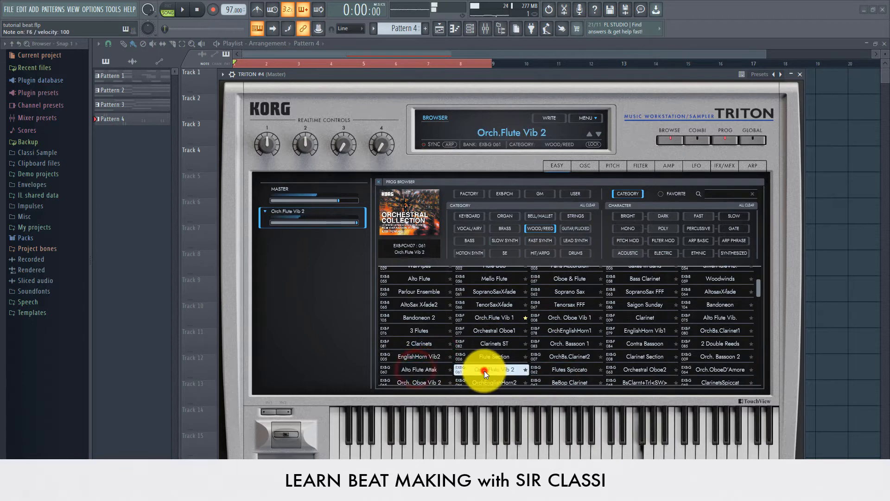
scroll(493, 371, "down", 2)
left_click(493, 368)
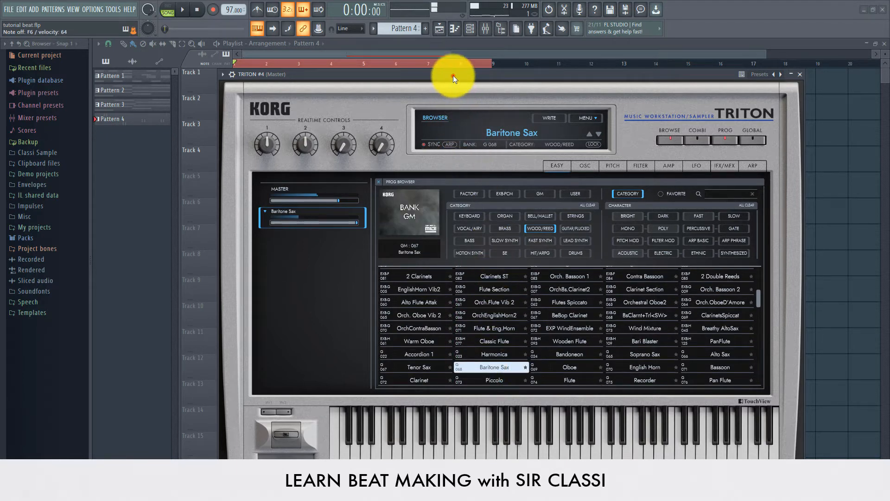
left_click_drag(453, 75, 433, 233)
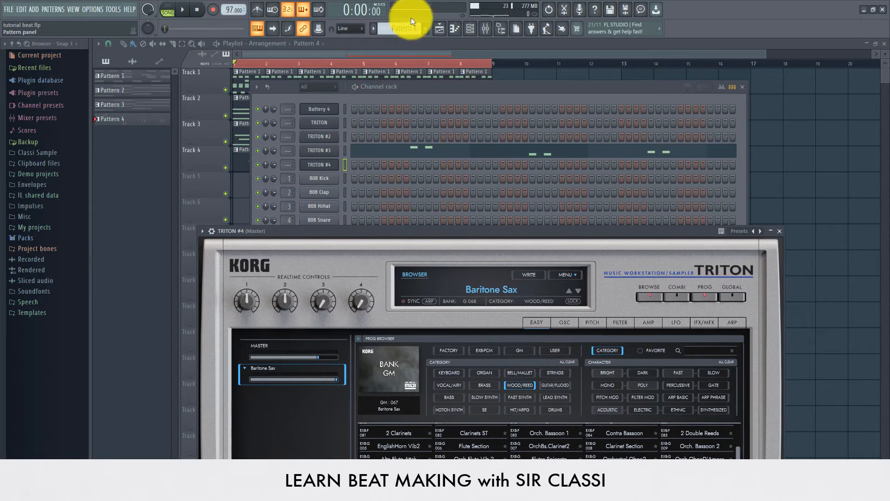
- Switch to Pattern 2 and open TRITON #4's piano roll
left_click_drag(399, 25, 400, 25)
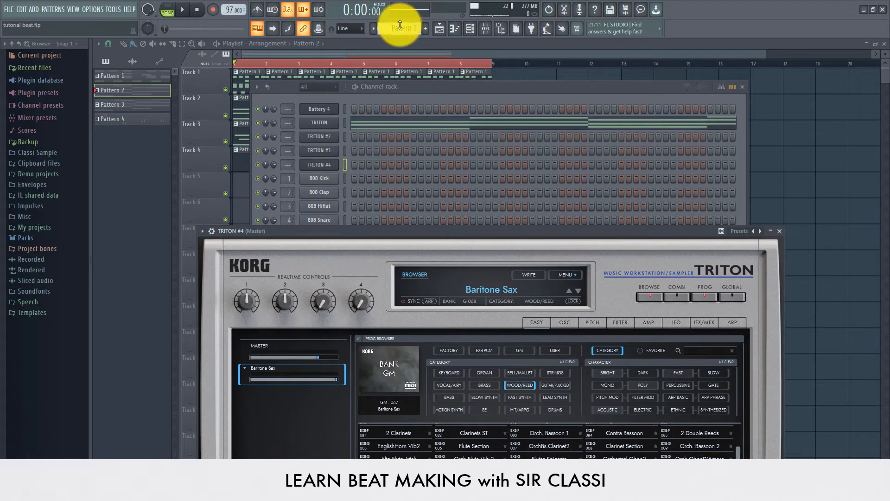
right_click(315, 167)
left_click(358, 169)
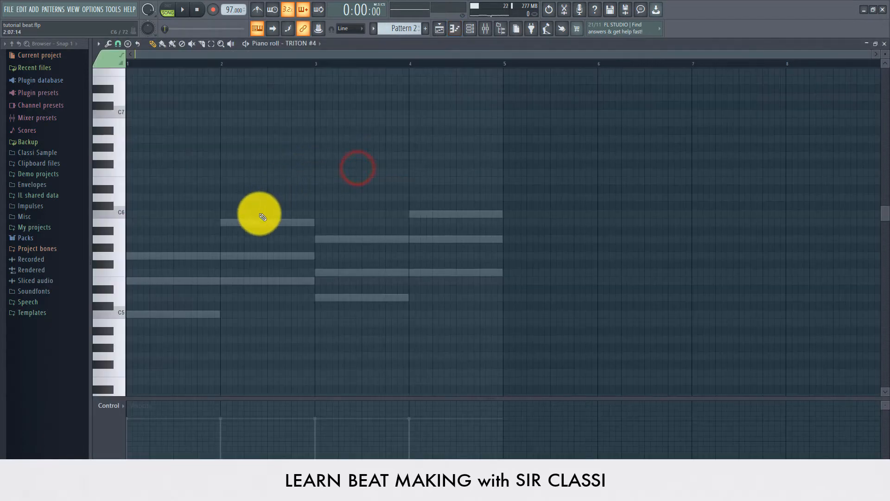
scroll(259, 215, "down", 3)
scroll(260, 217, "up", 3)
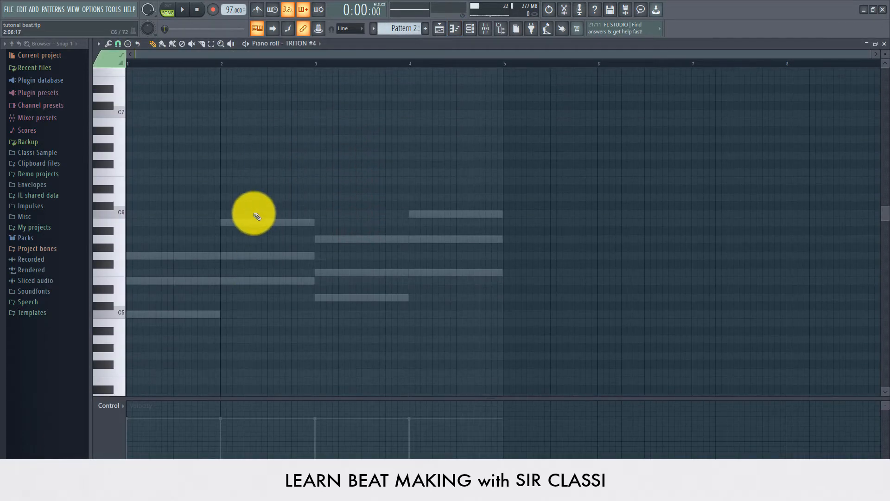
- Draw a short G5 note early in bar 1 with an E5 note beneath it
key("space")
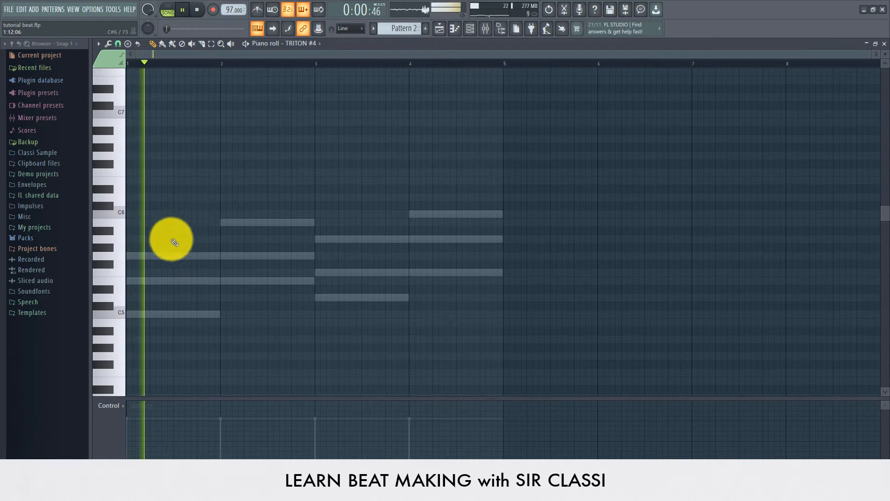
left_click(180, 254)
key("space")
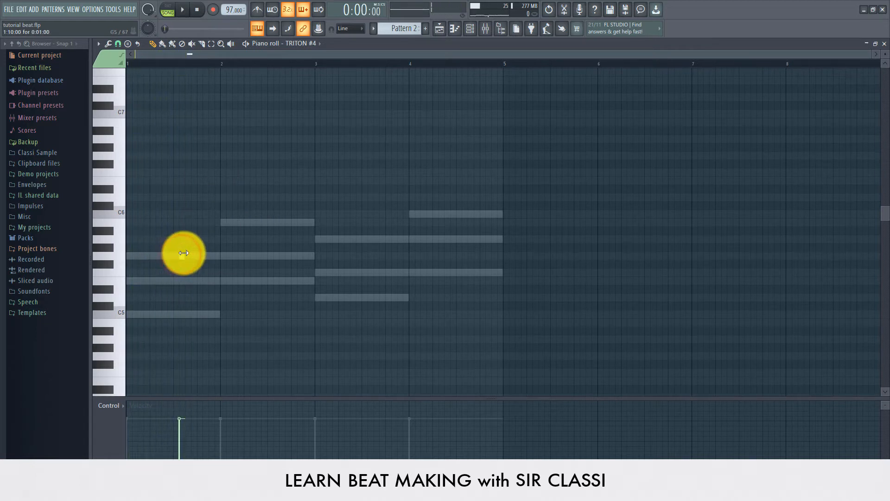
left_click_drag(201, 259, 193, 258)
key("space")
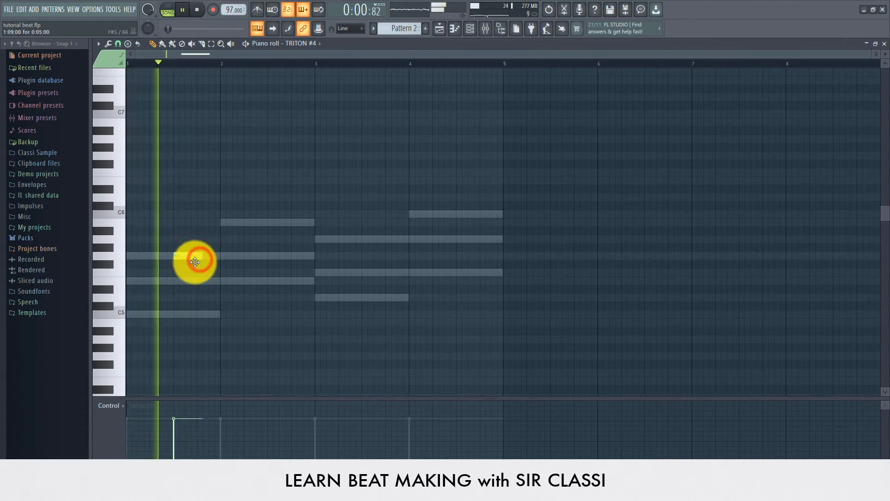
left_click(199, 280)
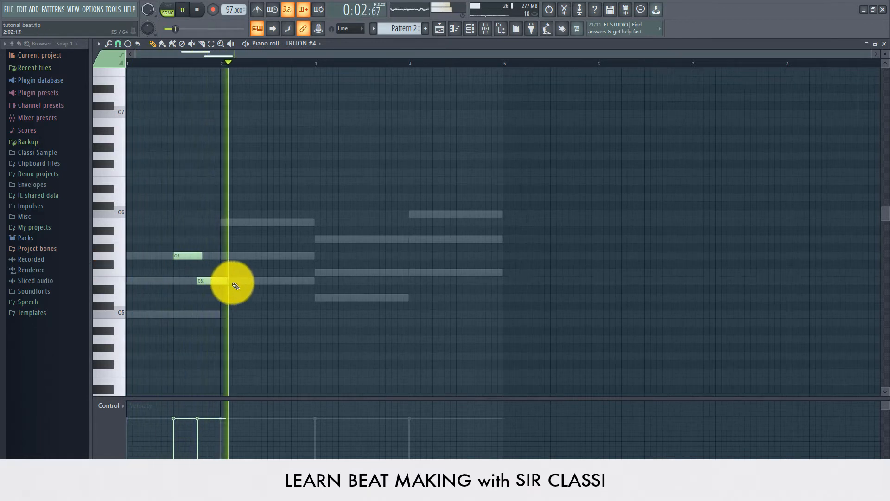
- Move the E5 note later in bar 1, delete the G5 note, and add a second E5
key("space")
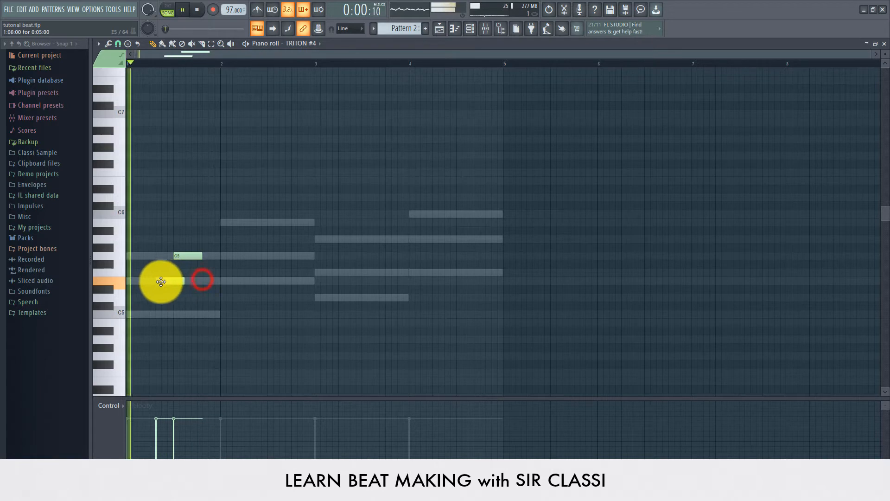
key("space")
left_click_drag(155, 282, 220, 279)
key("space")
right_click(188, 259)
key("space")
key("space")
key("space")
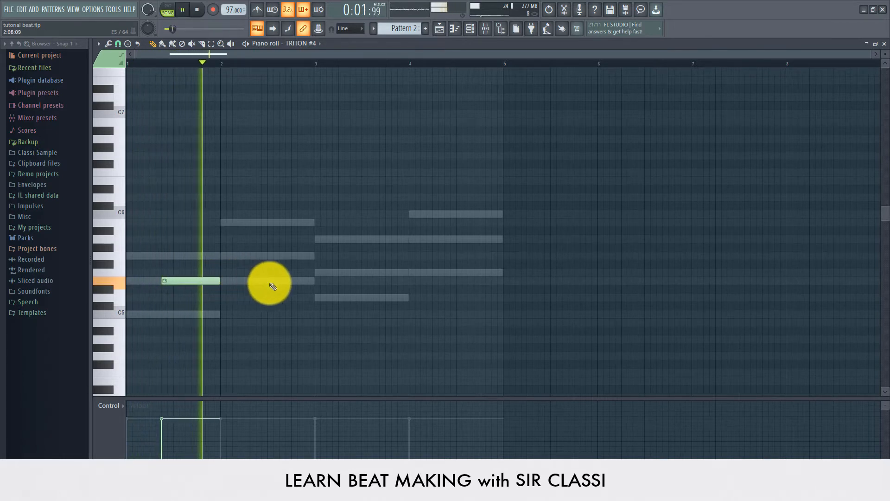
left_click(269, 281)
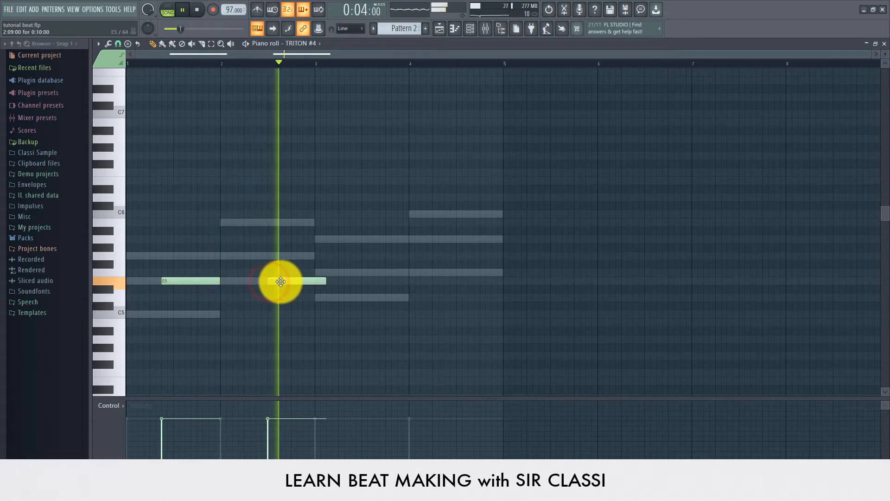
- Move the second E5 earlier, drop C#5 to C5, and lengthen the C5 note
left_click_drag(280, 281, 258, 280)
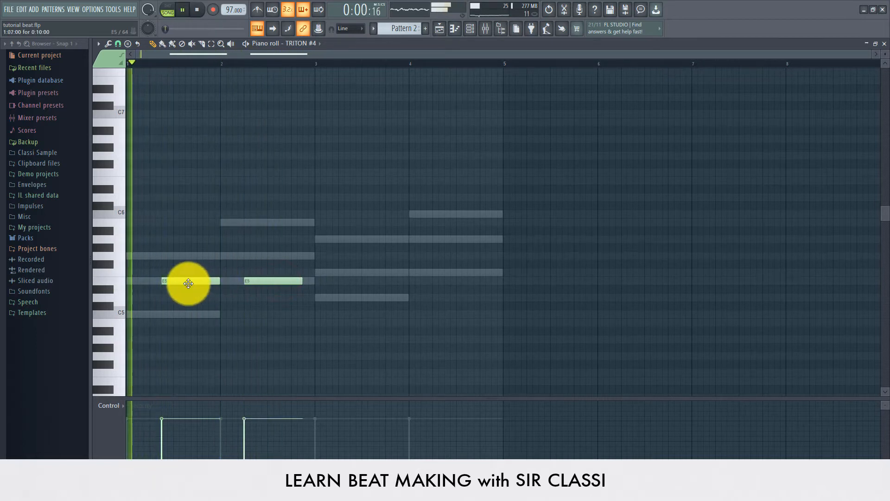
left_click_drag(182, 311, 187, 318)
key("space")
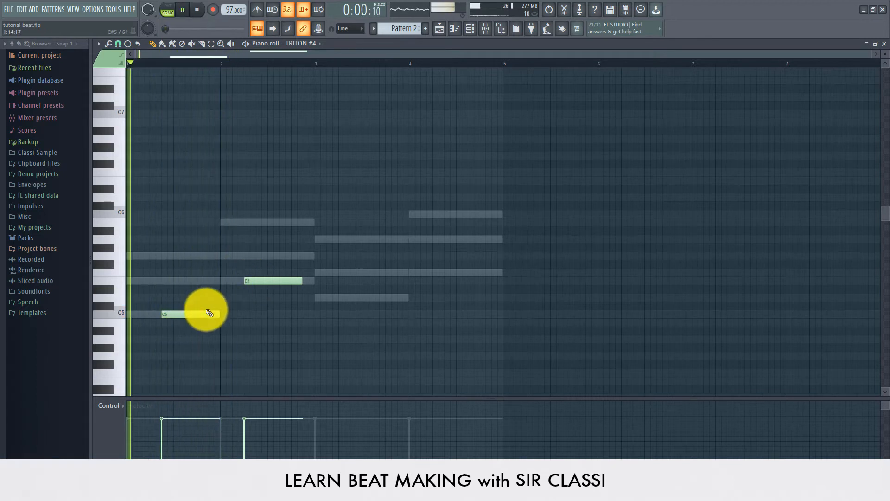
left_click_drag(220, 311, 243, 312)
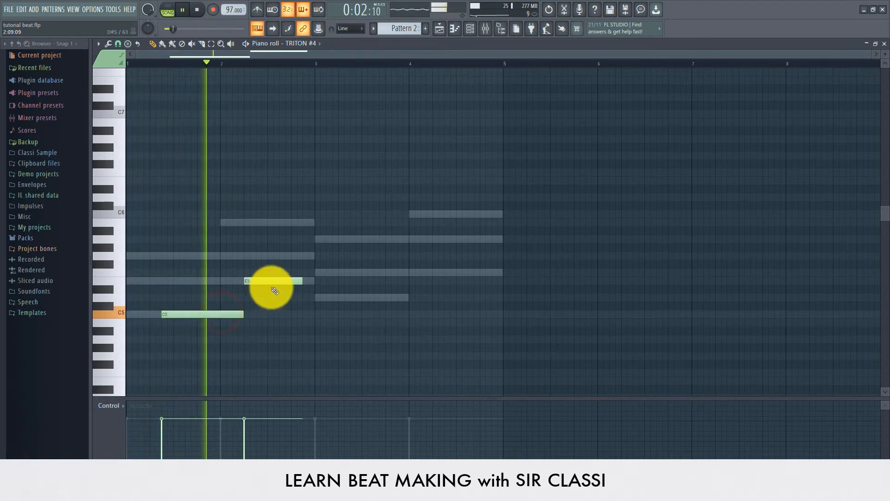
left_click_drag(275, 285, 287, 284)
left_click_drag(241, 312, 254, 312)
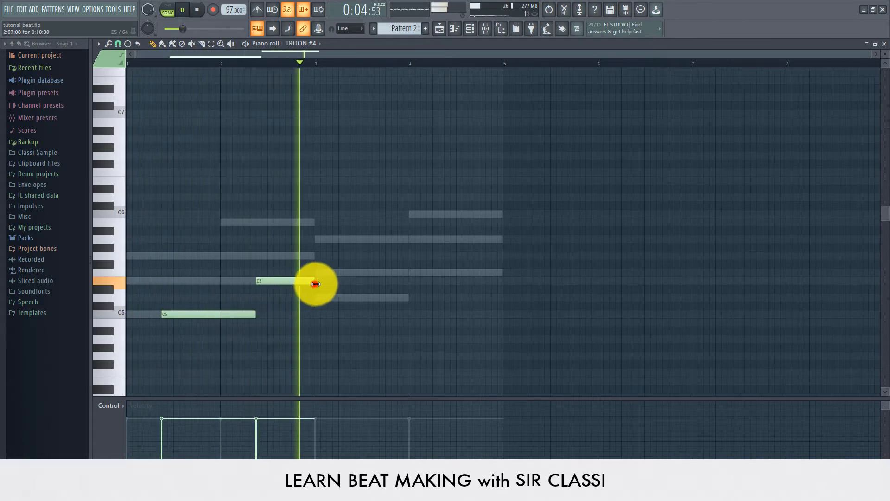
- Stretch the E5 note longer, then try and remove an F5 note after it
left_click_drag(315, 283, 339, 286)
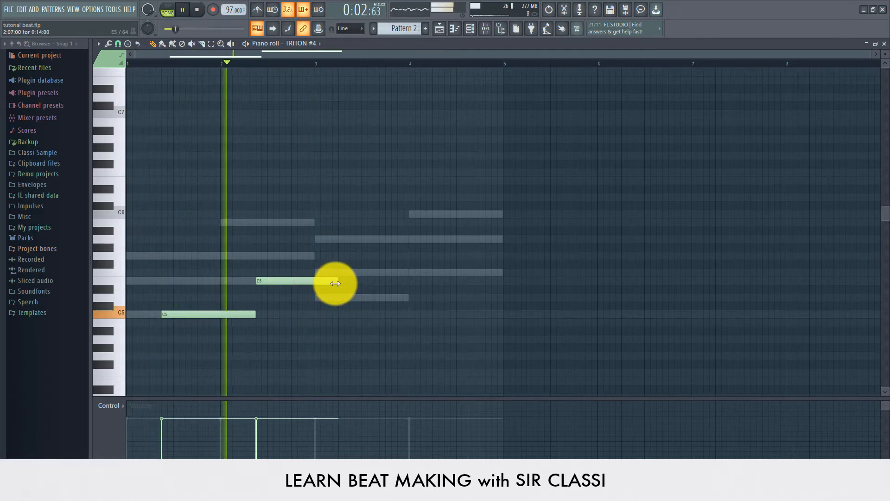
mouse_move(332, 280)
left_mouse_down()
mouse_move(345, 281)
mouse_move(331, 280)
left_mouse_up()
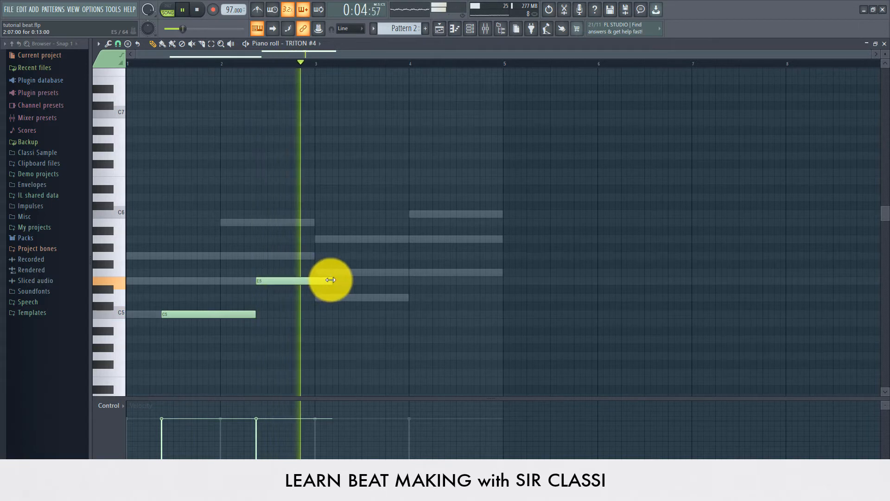
left_click(345, 273)
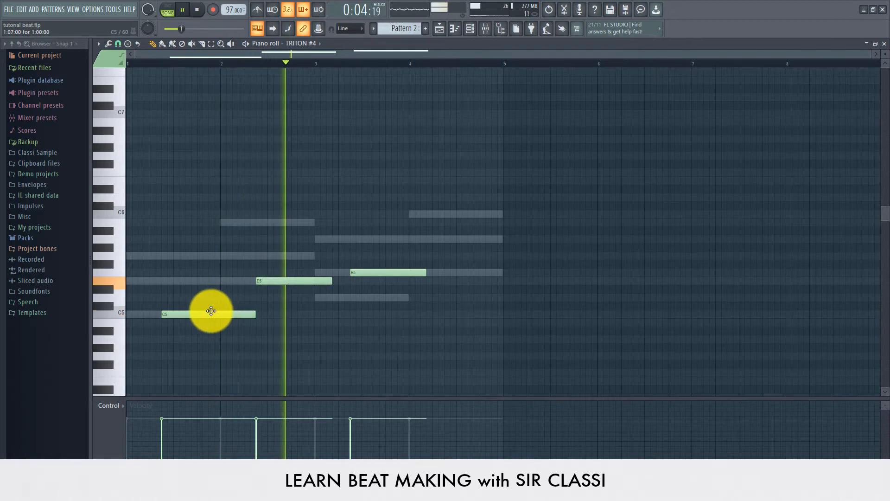
right_click(364, 275)
- Erase the old notes and build a C5–E5–G5 chord in bar 1
key("space")
right_click(315, 265)
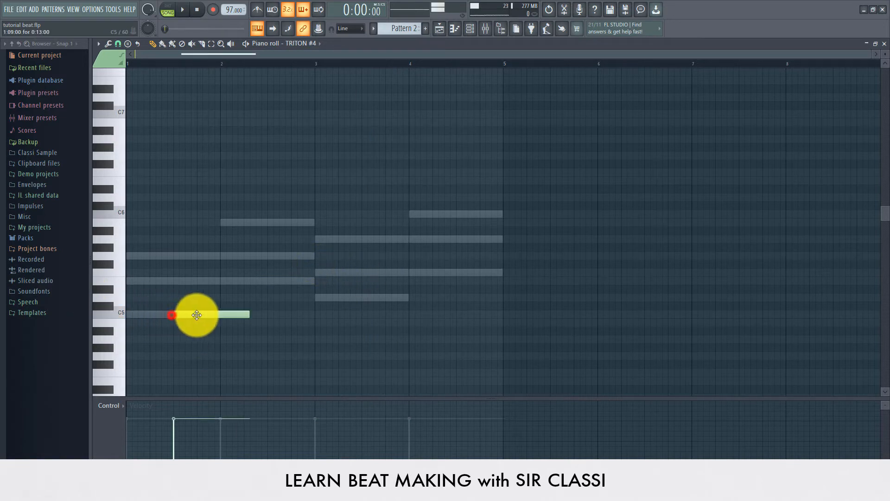
key("space")
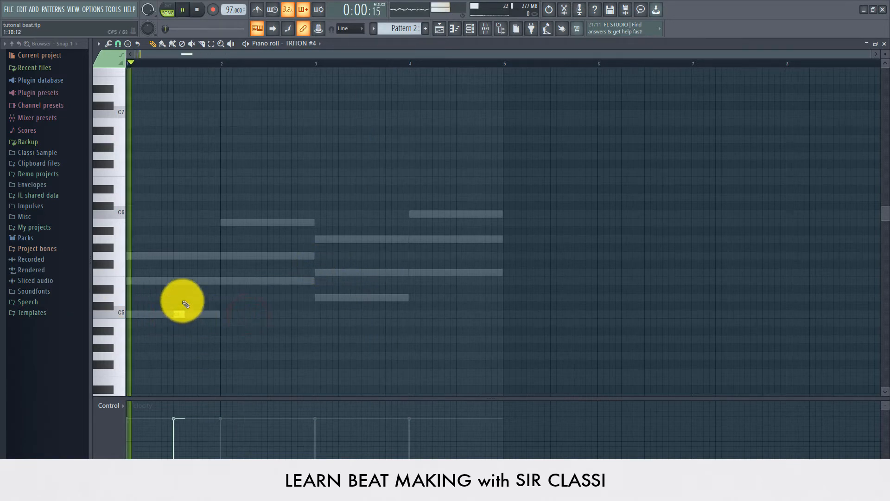
left_click(171, 279)
key("space")
key("space")
left_click_drag(176, 281, 178, 278)
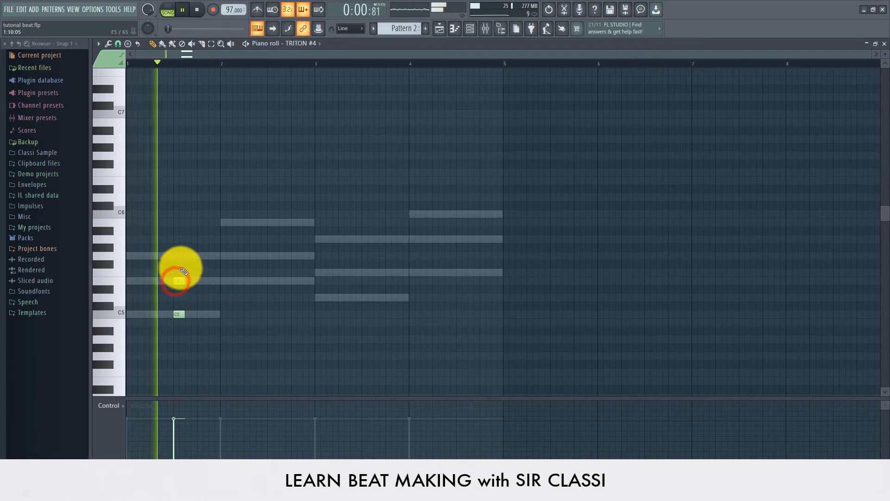
key("space")
key("space")
left_click(173, 256)
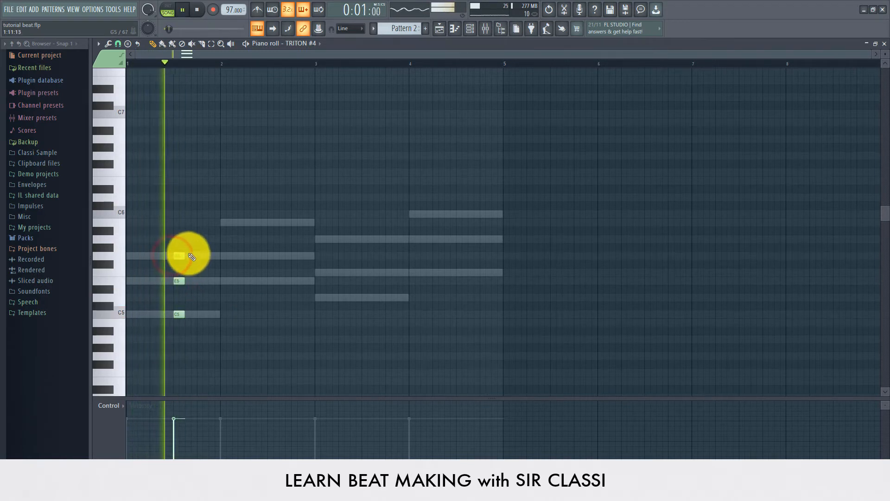
- Copy the chord two steps later and add a B5–G5–E5 chord in bar 2
left_click_drag(186, 253, 179, 322)
key("space")
key("space")
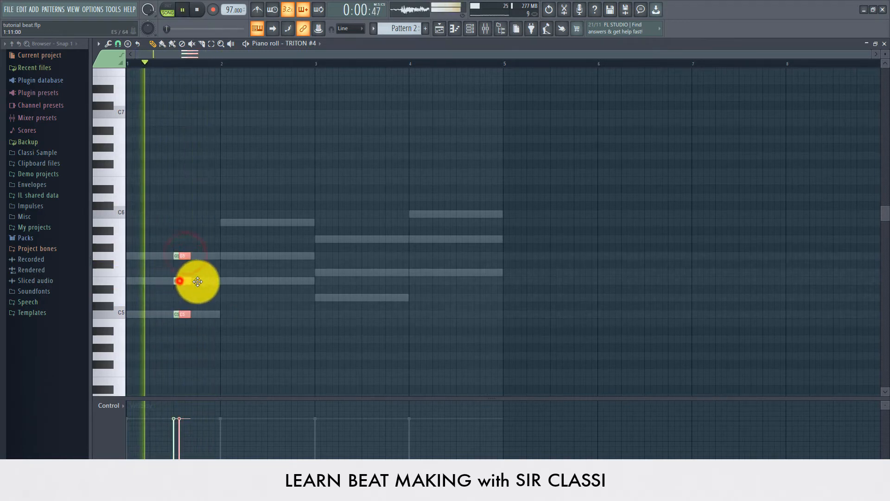
left_click_drag(183, 280, 201, 281)
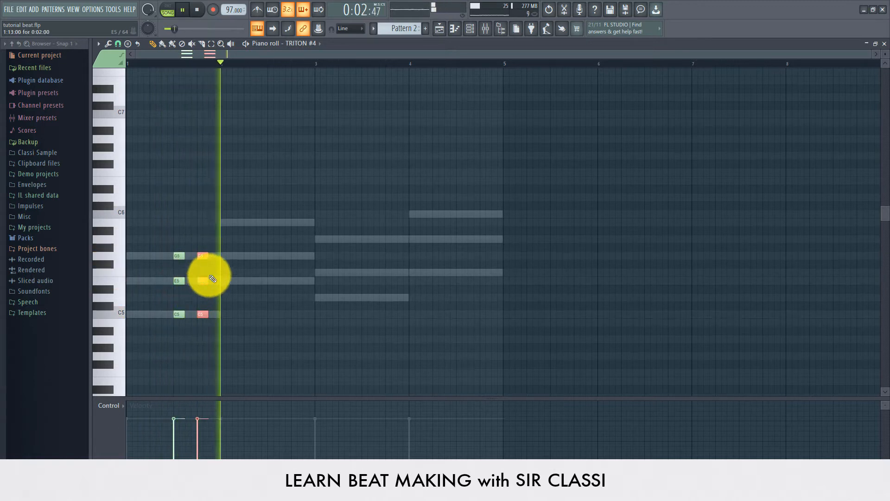
left_click_drag(211, 238, 190, 313)
left_click(268, 222)
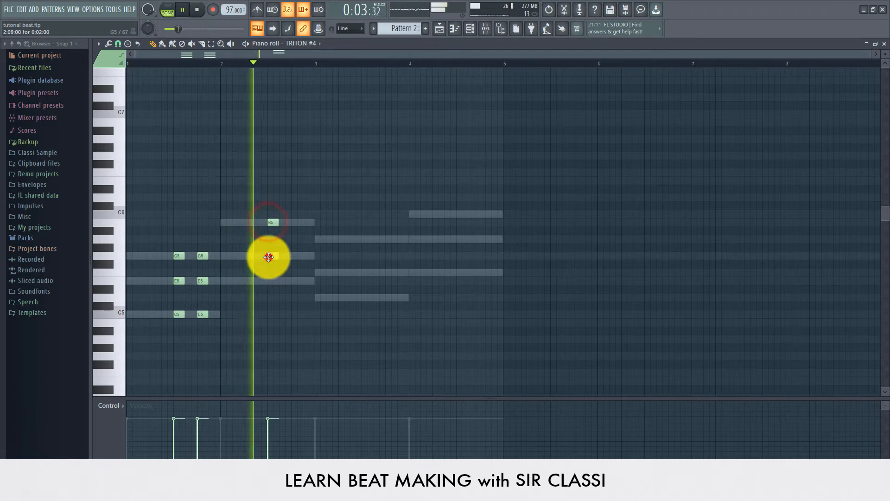
left_click(270, 255)
left_click(271, 280)
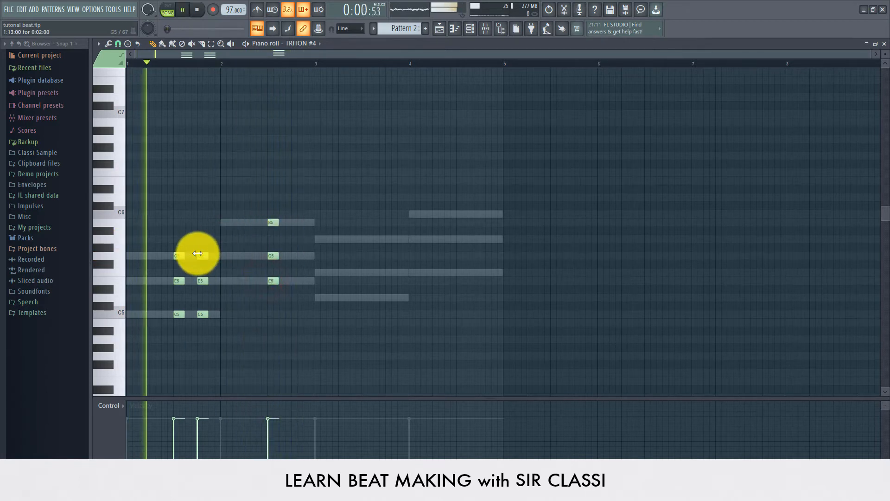
key("space")
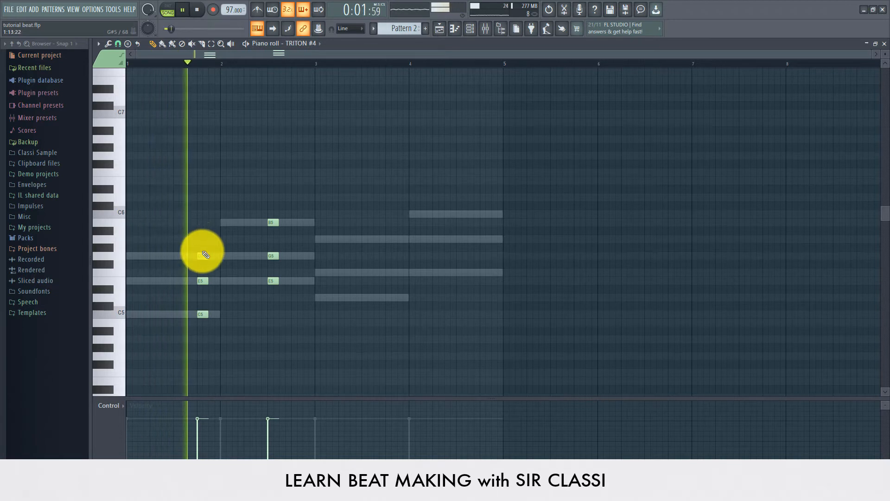
- Stretch the bar 1 chord toward bar 2 and delete the B5–G5–E5 chord after bar 2
left_click_drag(202, 239, 217, 311)
key("space")
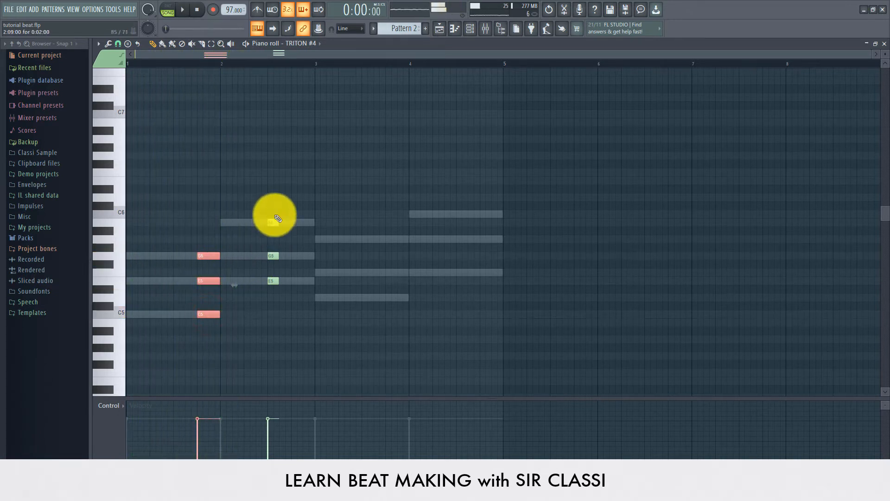
key("space")
left_click_drag(277, 219, 246, 280)
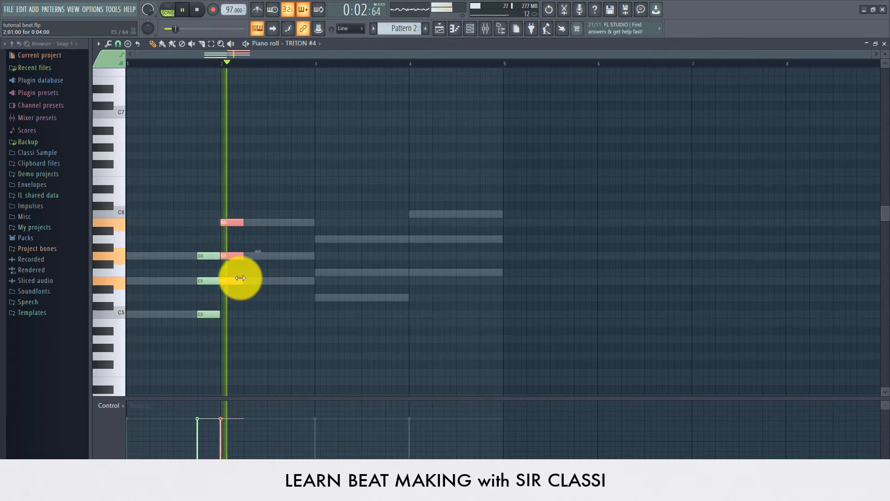
right_click(230, 219)
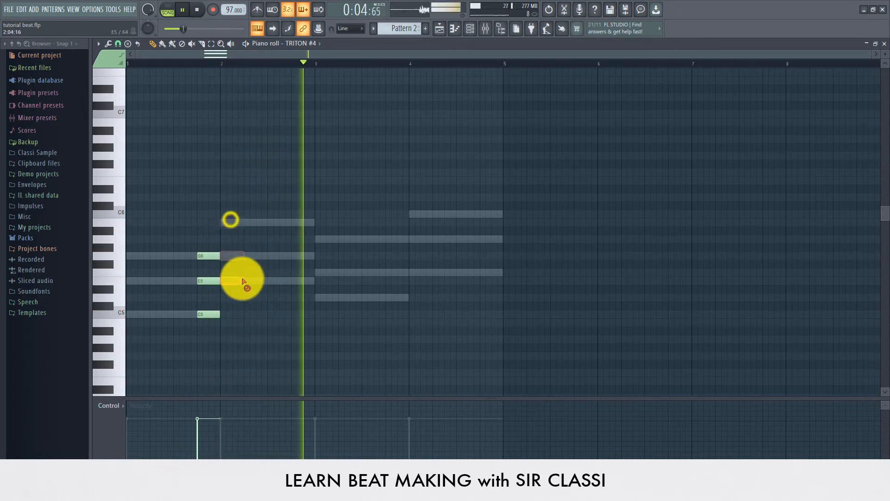
left_click_drag(215, 256, 216, 336)
key("space")
key("space")
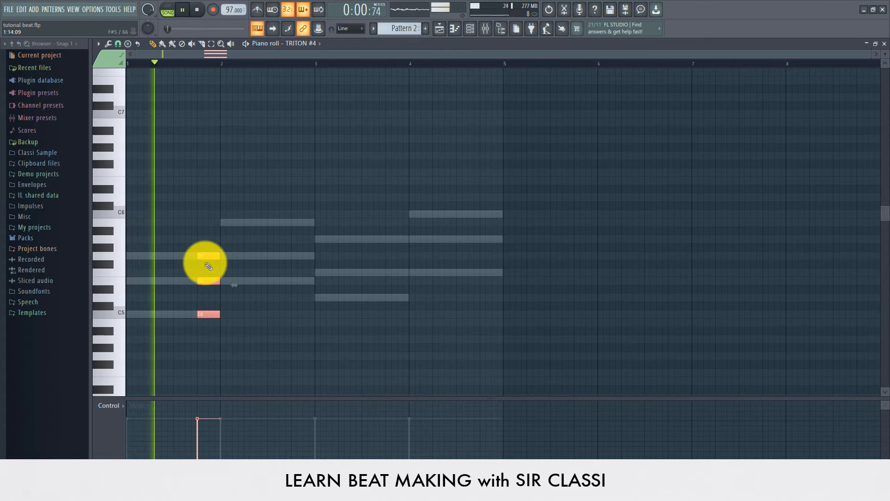
key("space")
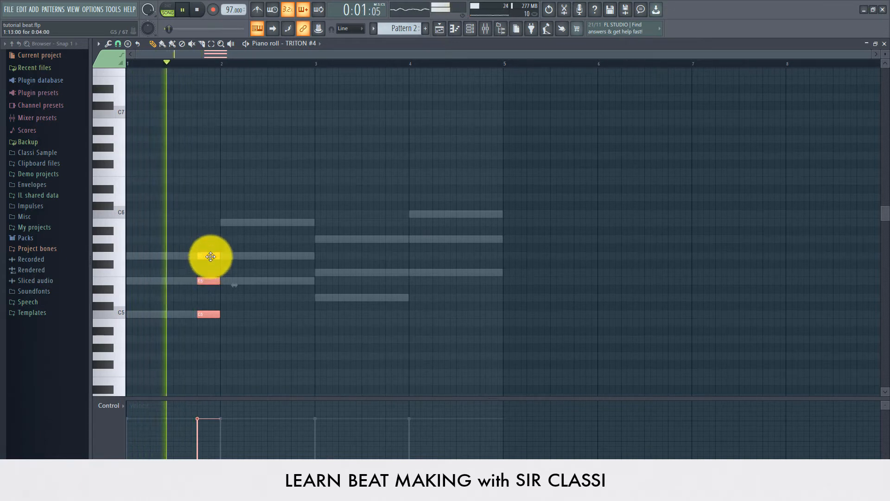
- Delete the G5 note and leave one short C5 note at the start of bar 1
right_click(212, 257)
left_click(167, 283)
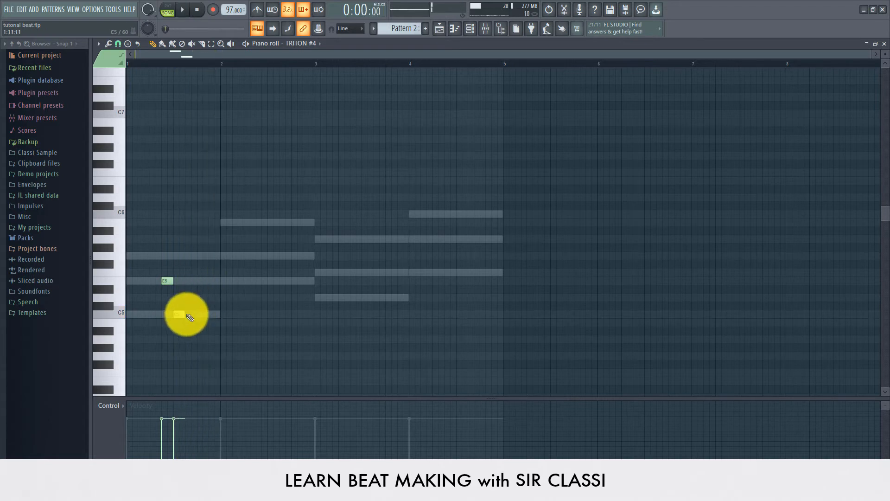
left_click_drag(181, 315, 179, 315)
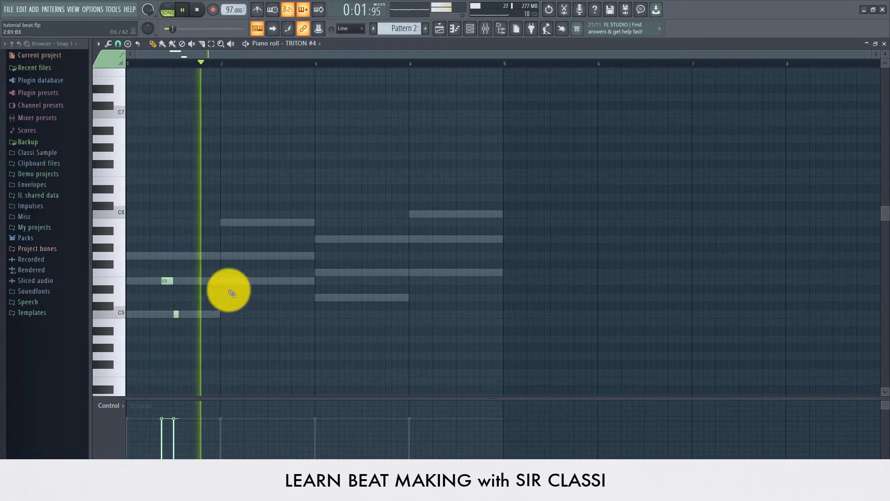
right_click(167, 282)
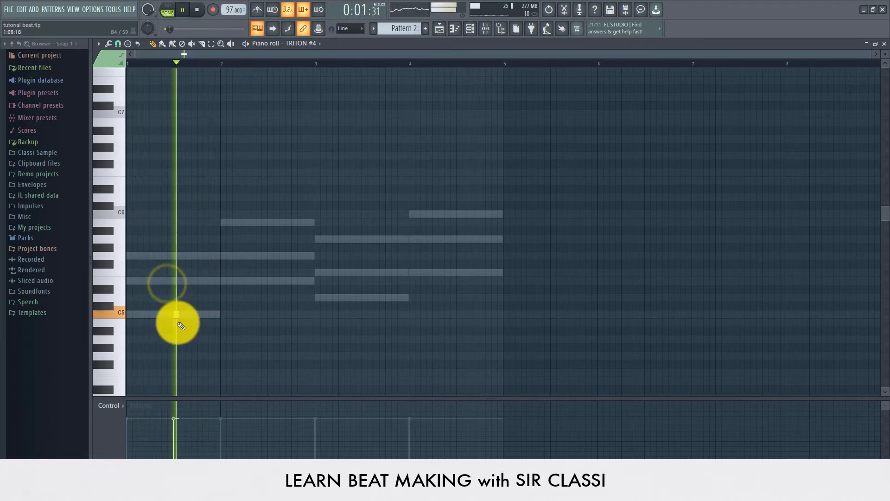
key("space")
key("space")
key("space")
left_click_drag(174, 317, 144, 319)
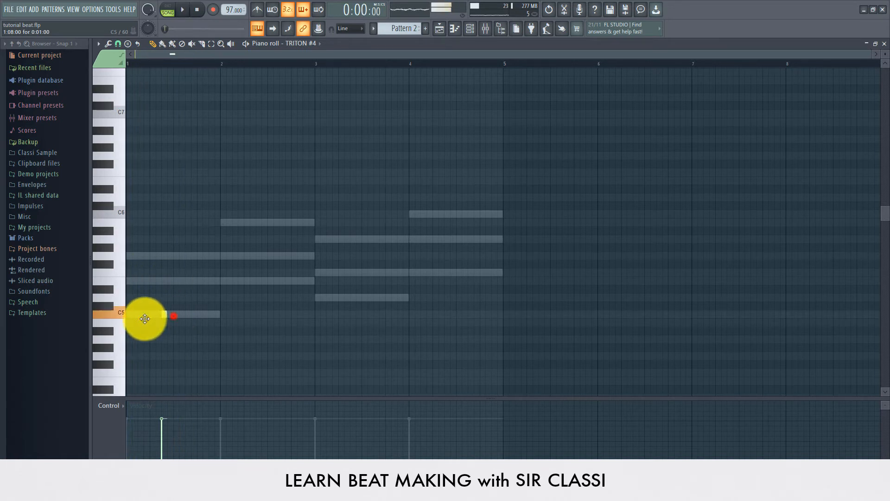
key("space")
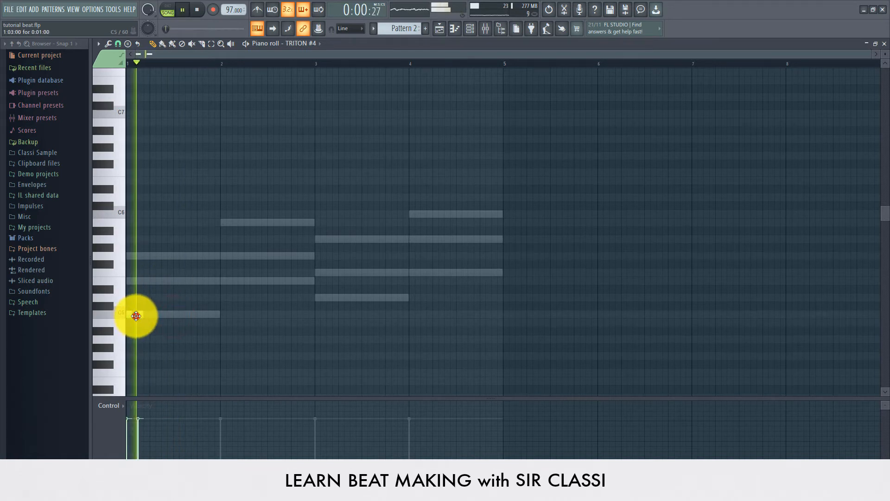
left_click(138, 315)
key("space")
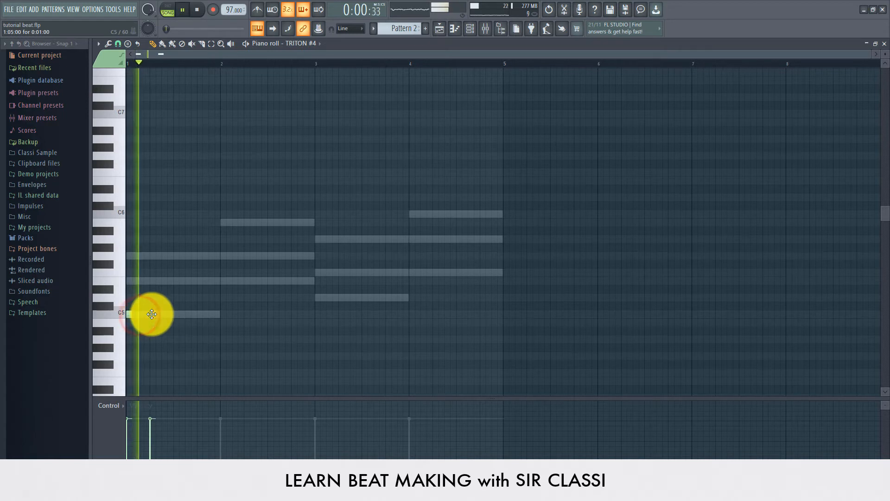
- Switch TRITON #4 from Baritone Sax to the PizzicatoSection strings patch, then return to the piano roll
left_click(469, 30)
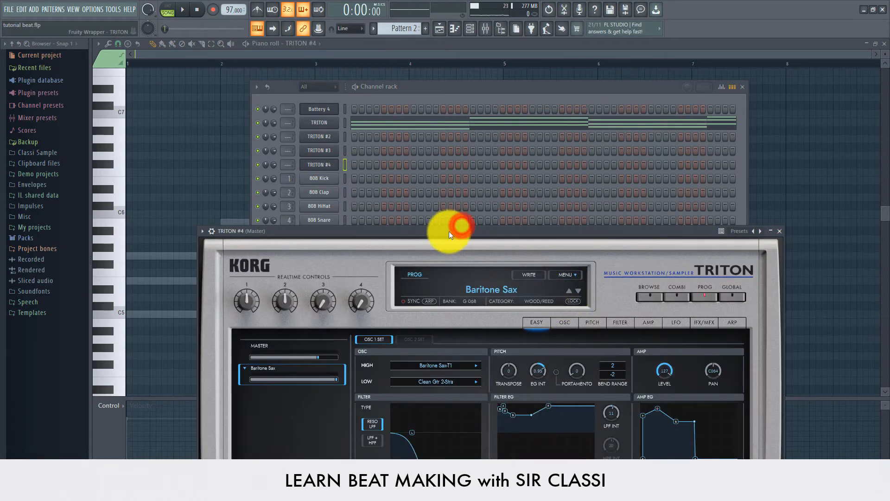
left_click_drag(448, 231, 409, 106)
left_click(439, 162)
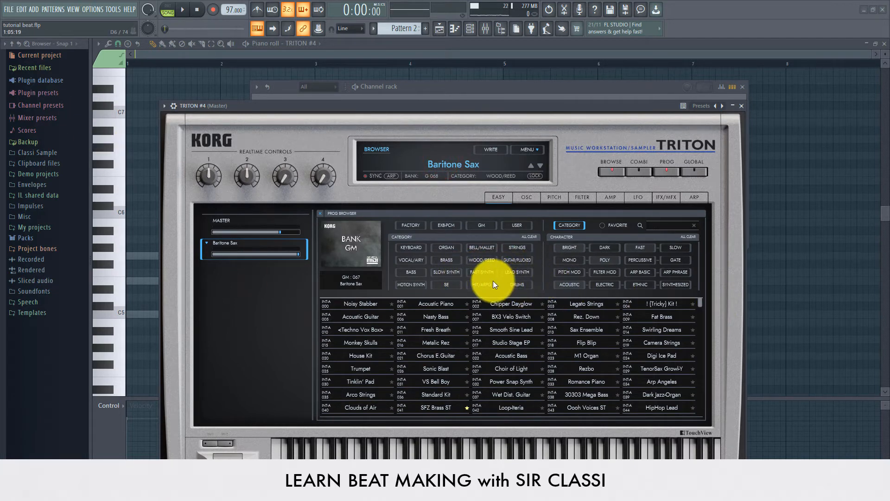
left_click(520, 246)
left_click(499, 366)
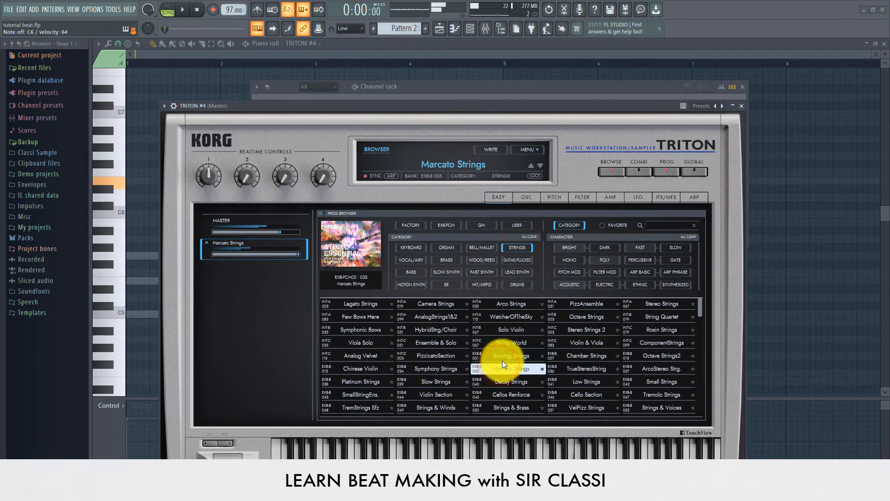
left_click(443, 364)
left_click(436, 355)
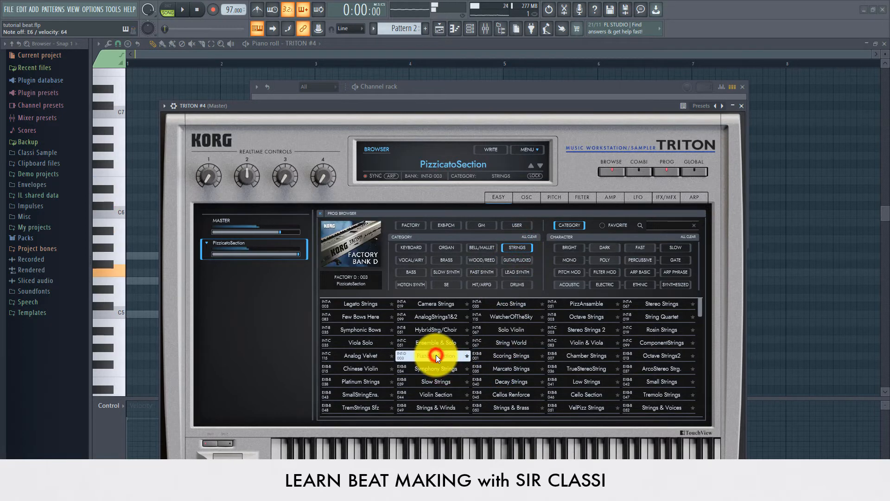
left_click(394, 52)
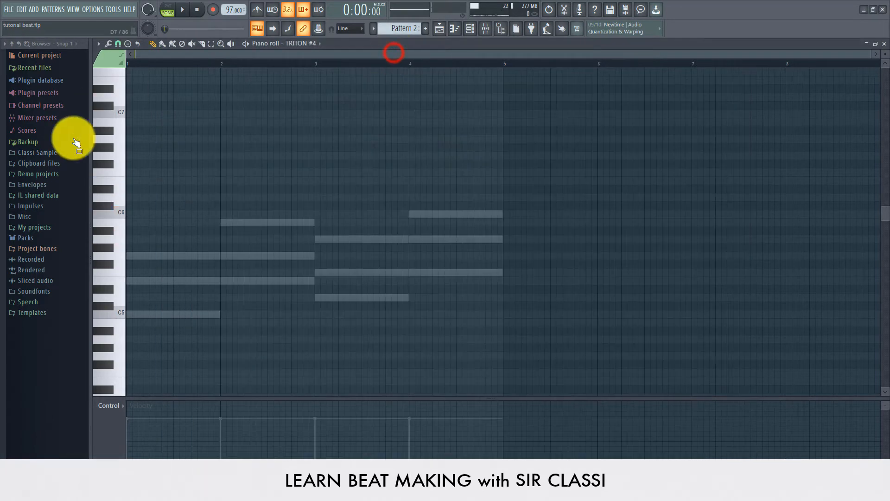
- Place short G5, C5 and E5 pizzicato notes through bar 1 into early bar 2
left_click(139, 279)
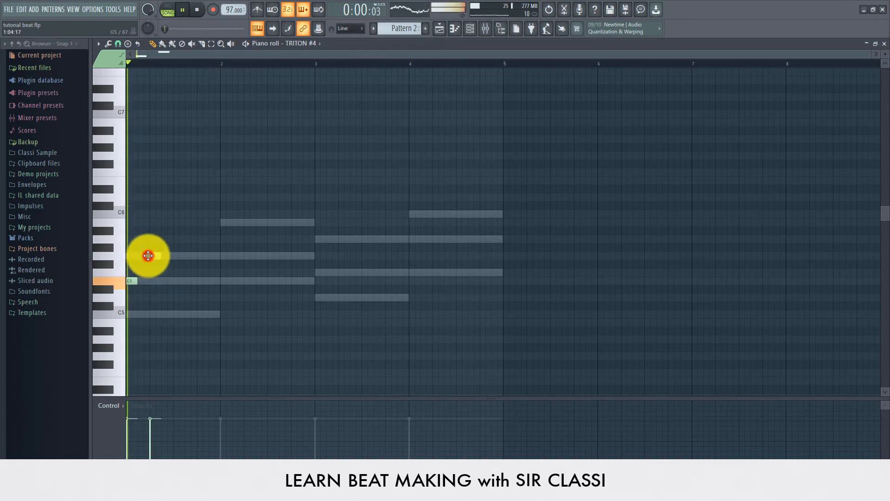
key("space")
key("space")
left_click_drag(155, 255, 162, 280)
key("space")
key("space")
key("space")
key("space")
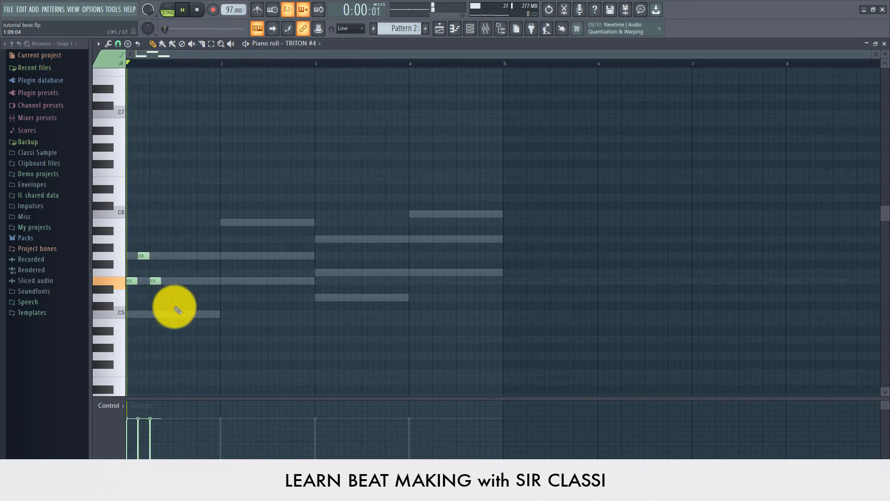
left_click(199, 314)
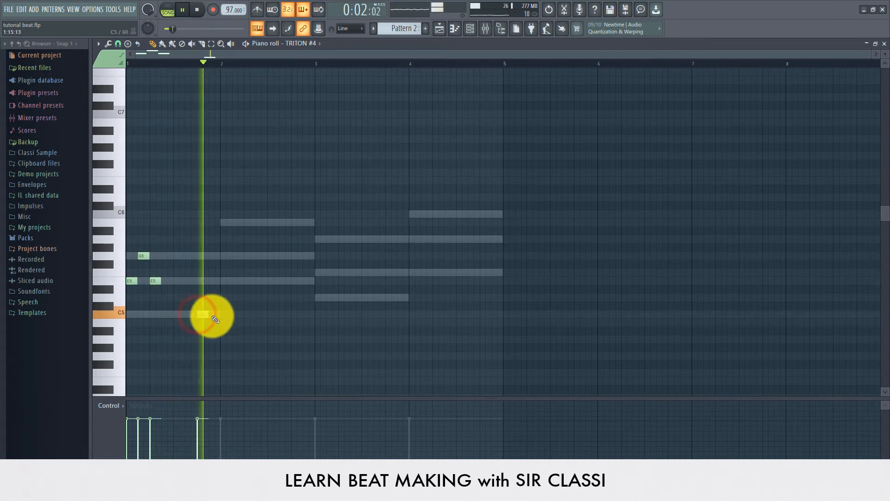
left_click(220, 281)
left_click_drag(223, 282, 226, 281)
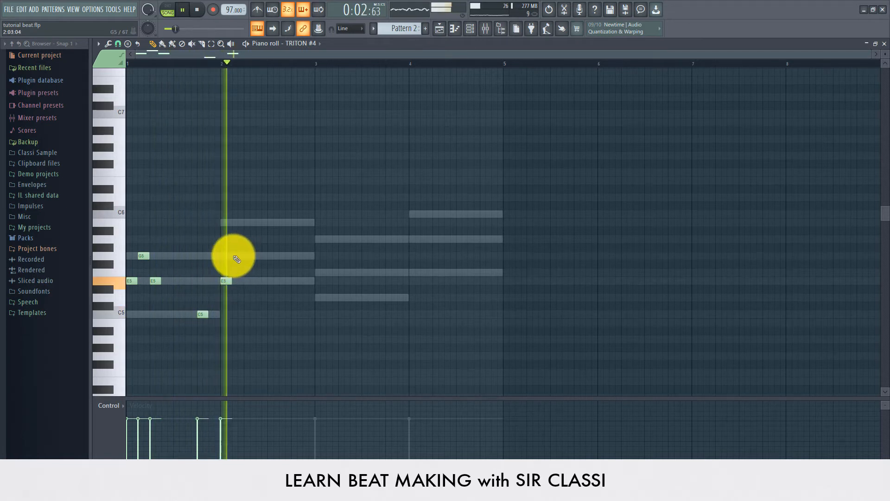
key("space")
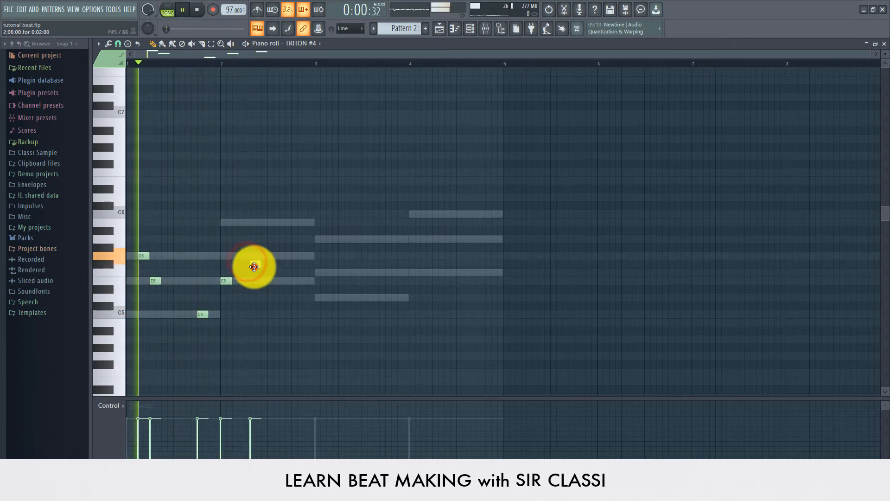
- Raise a note to G5, add B5 in bar 2, and replace bar 1's C5 with G5 and E5
mouse_move(254, 267)
left_mouse_down()
mouse_move(251, 255)
mouse_move(240, 257)
left_mouse_up()
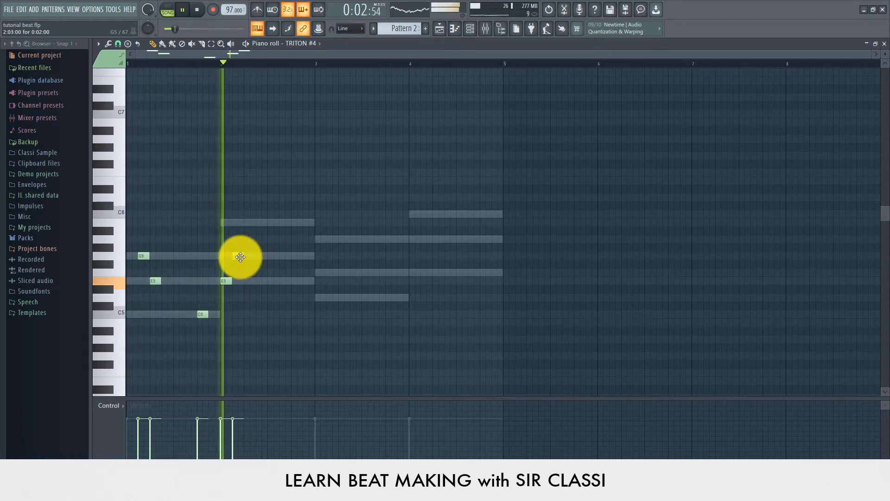
left_click(245, 223)
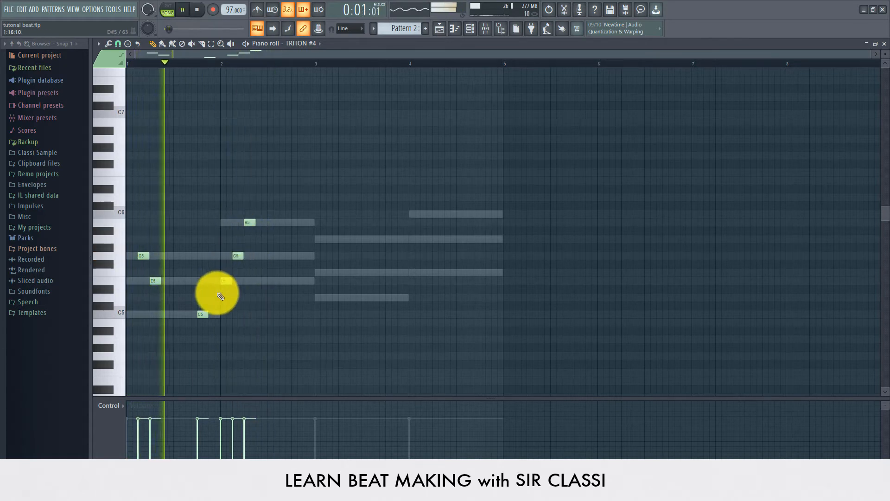
key("space")
key("space")
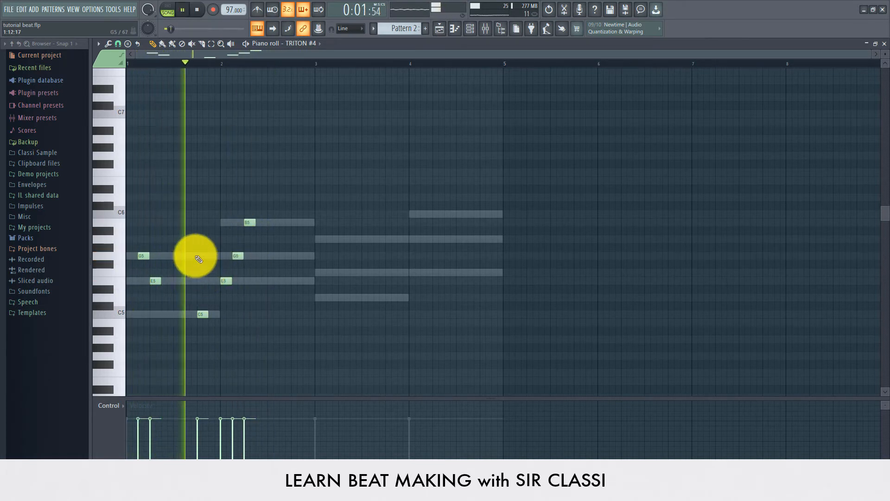
right_click(204, 314)
key("space")
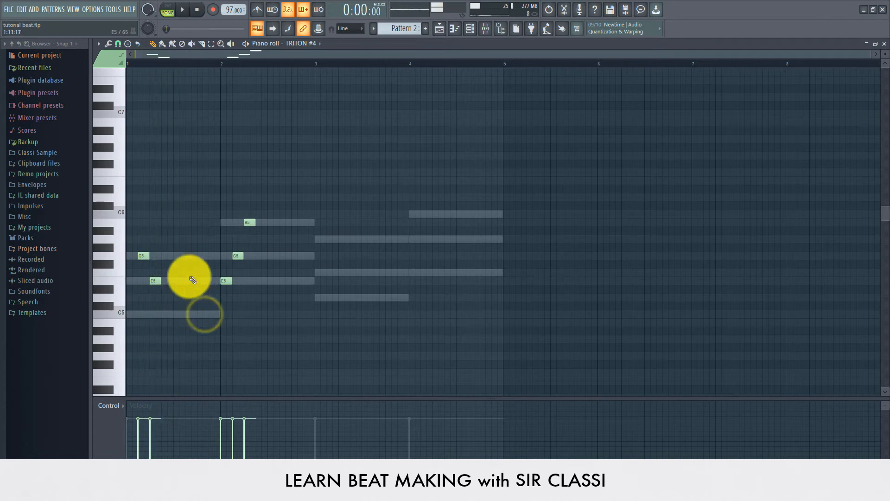
left_click(185, 255)
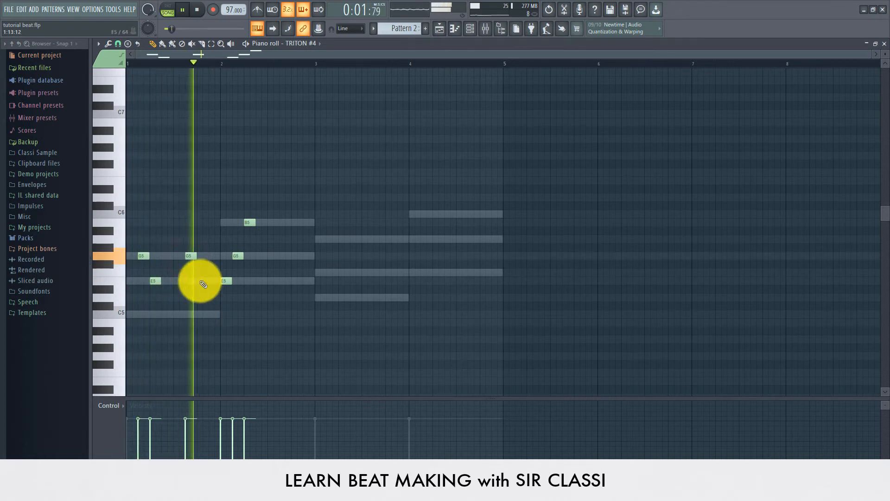
left_click(200, 280)
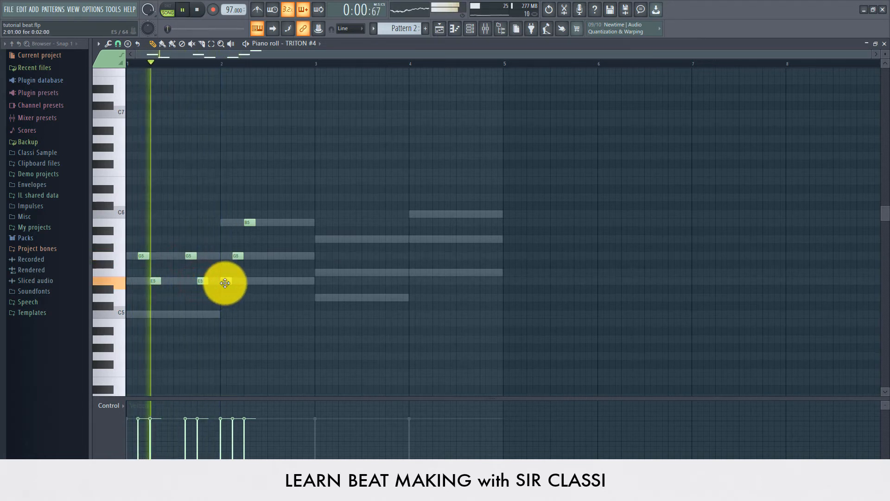
right_click(225, 280)
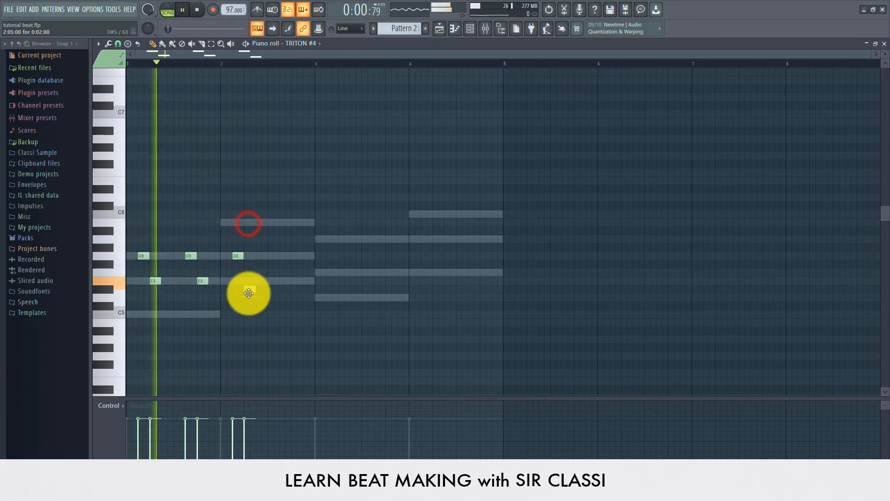
- Add G5 and E5 notes late in bar 2 and an F5 at the start of bar 3
left_click(279, 256)
left_click(291, 280)
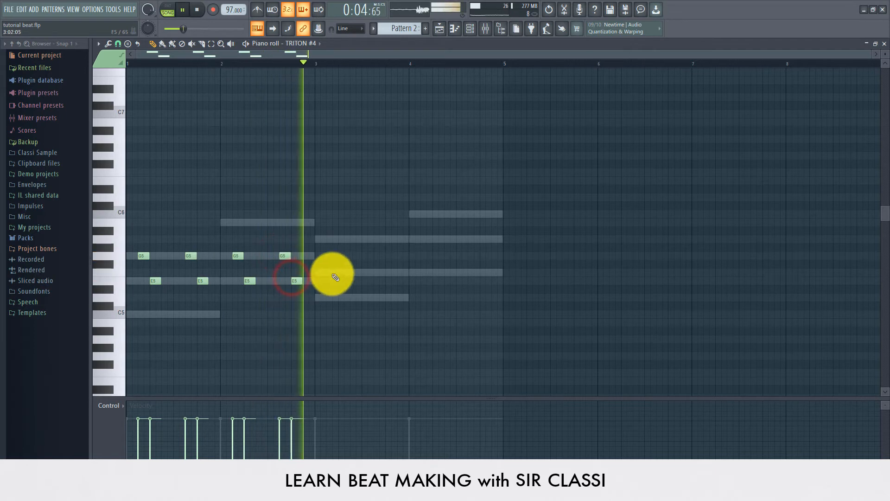
left_click(363, 272)
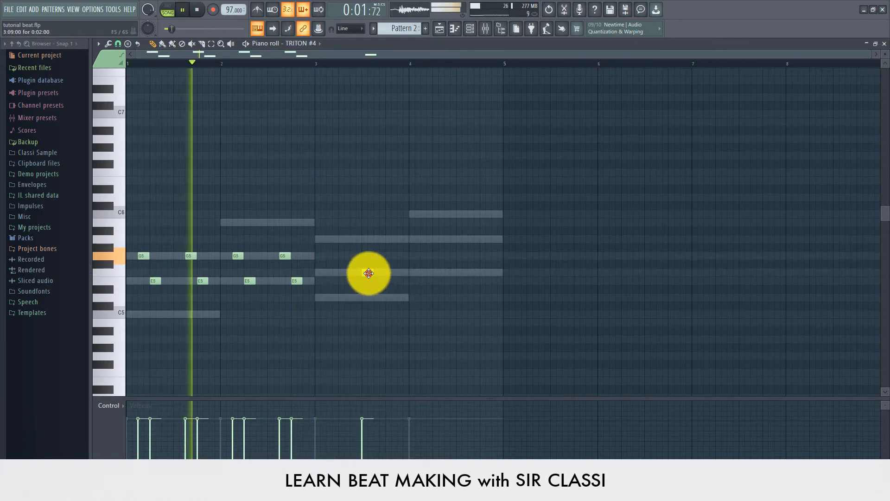
left_click_drag(370, 274, 359, 274)
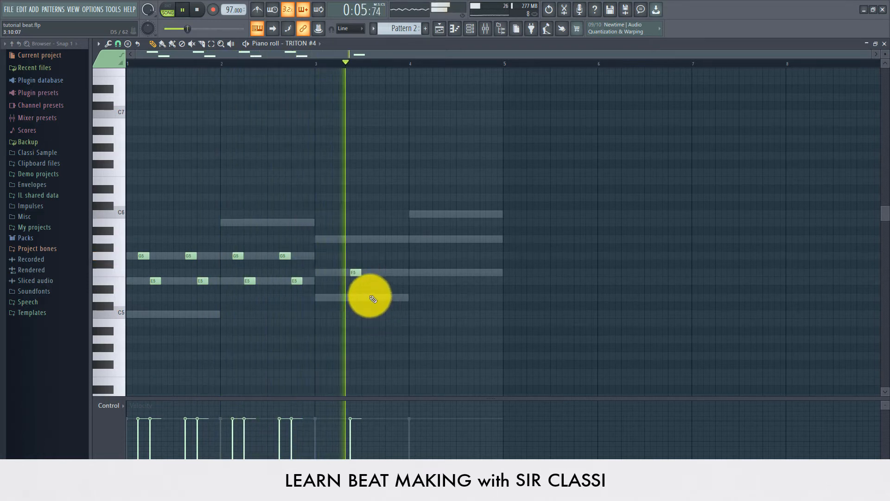
left_click_drag(358, 273, 324, 272)
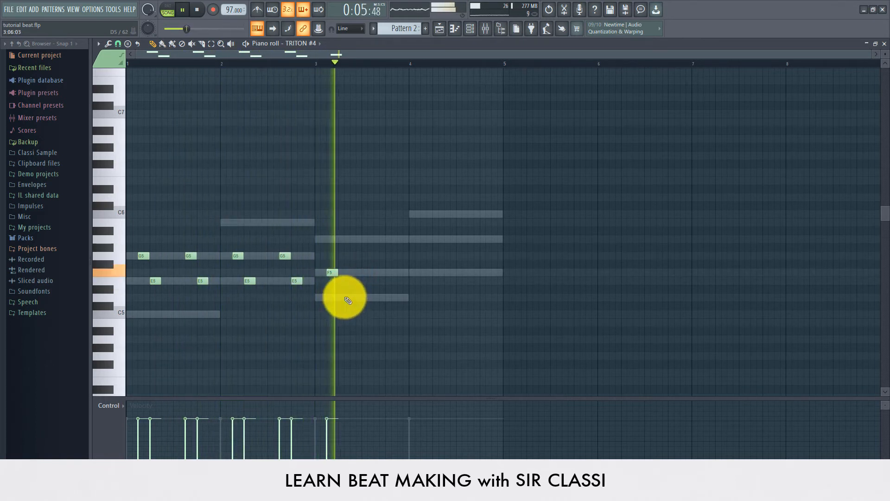
- Alternate D5 and F5 notes through the rest of bar 3
left_click(342, 297)
left_click_drag(348, 296, 345, 297)
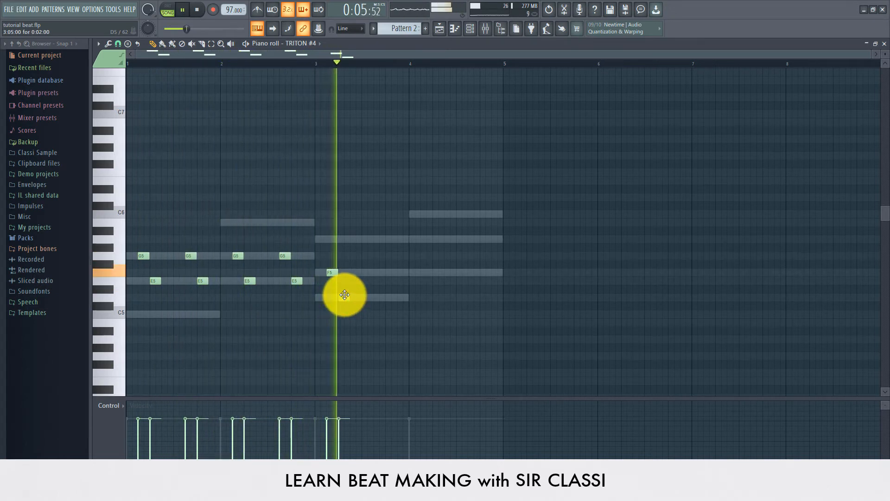
left_click(363, 273)
left_click(374, 297)
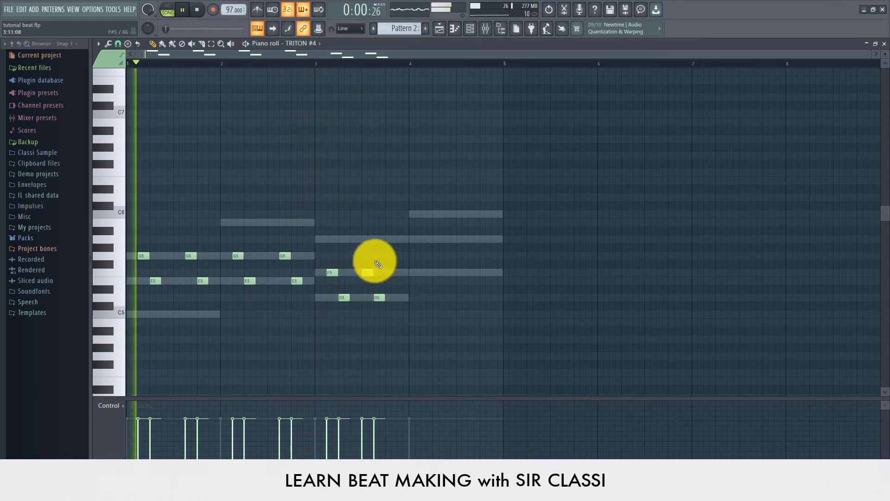
mouse_move(369, 272)
left_mouse_down()
mouse_move(391, 341)
mouse_move(371, 272)
mouse_move(380, 273)
left_mouse_up()
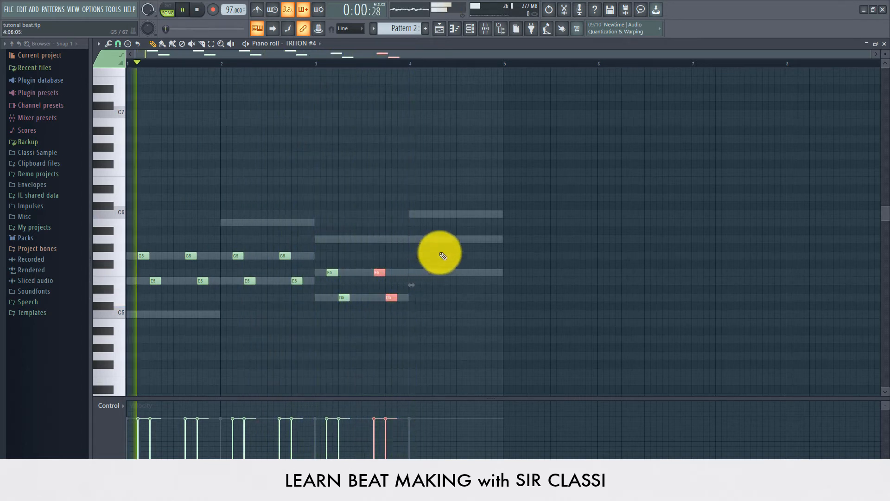
- Add A5, F5, C6 and a second A5 note across bar 4, then replay the pattern
left_click(420, 240)
left_click(434, 273)
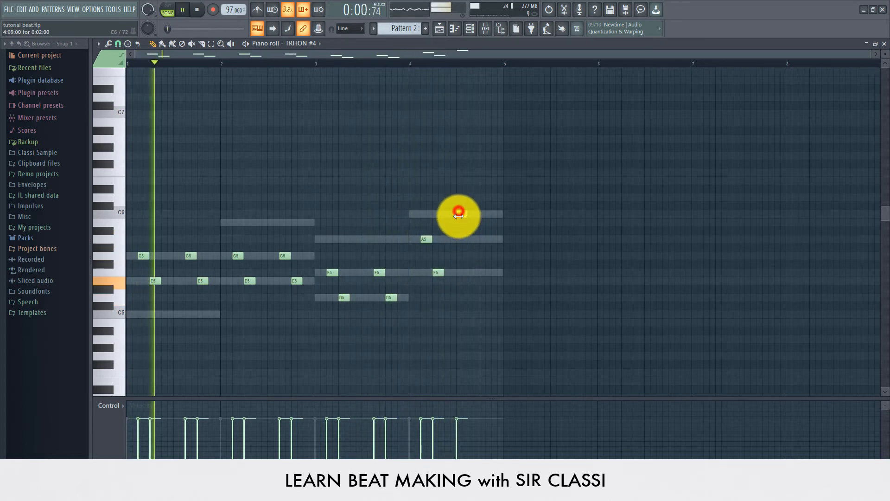
left_click(459, 213)
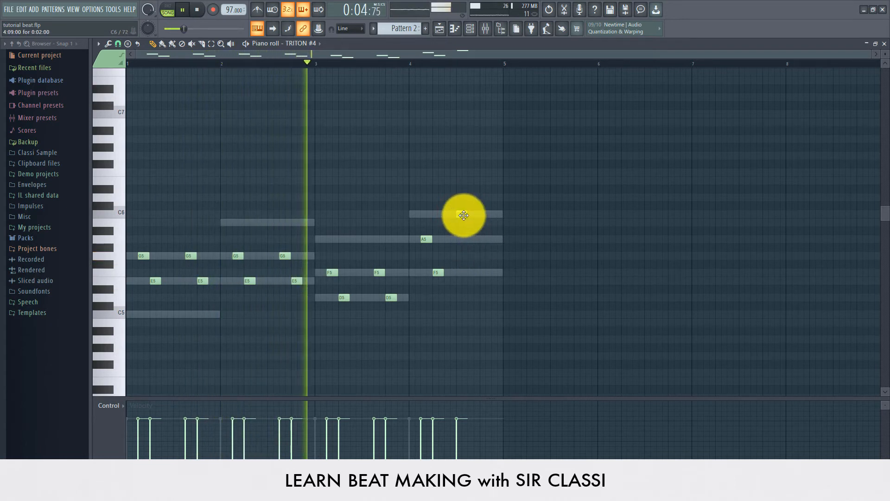
left_click_drag(464, 215, 473, 214)
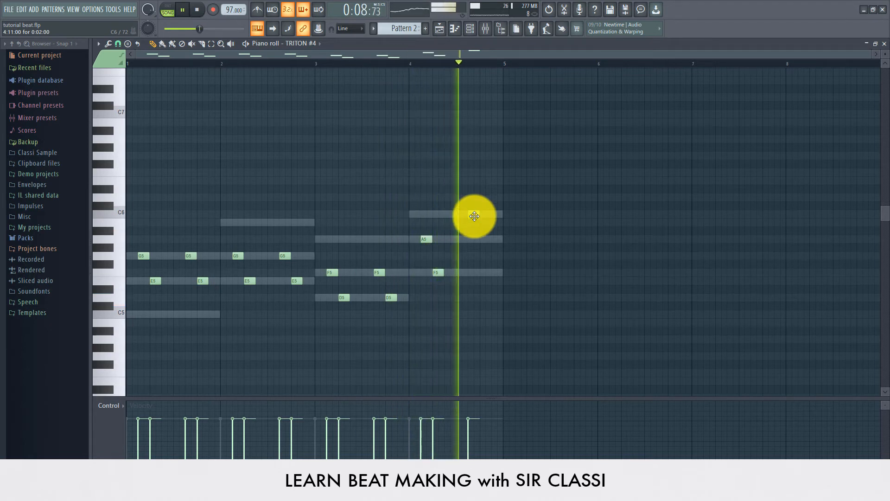
left_click(482, 239)
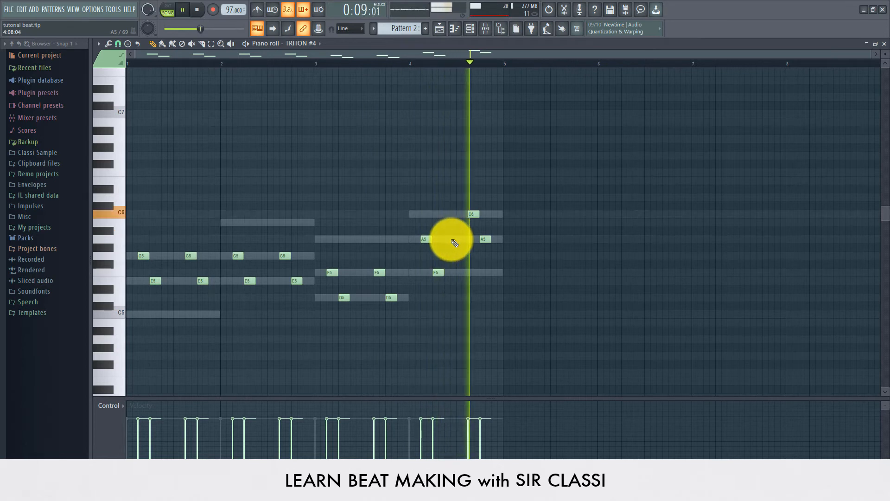
key("space")
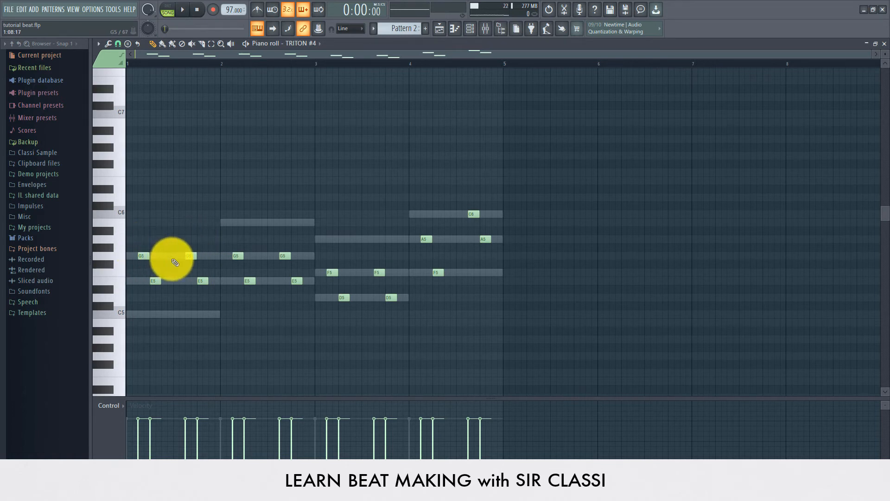
key("space")
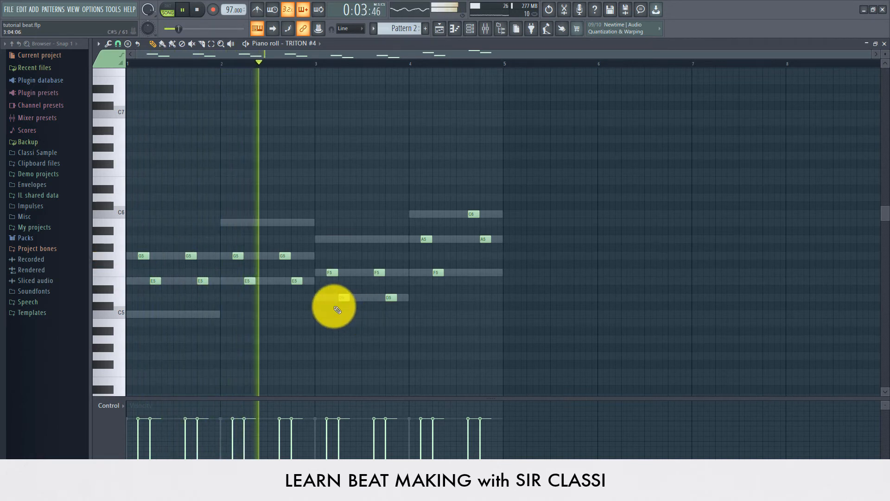
- Cut TRITON #4's notes out of Pattern 2 and paste them into a new Pattern 5
left_click(446, 32)
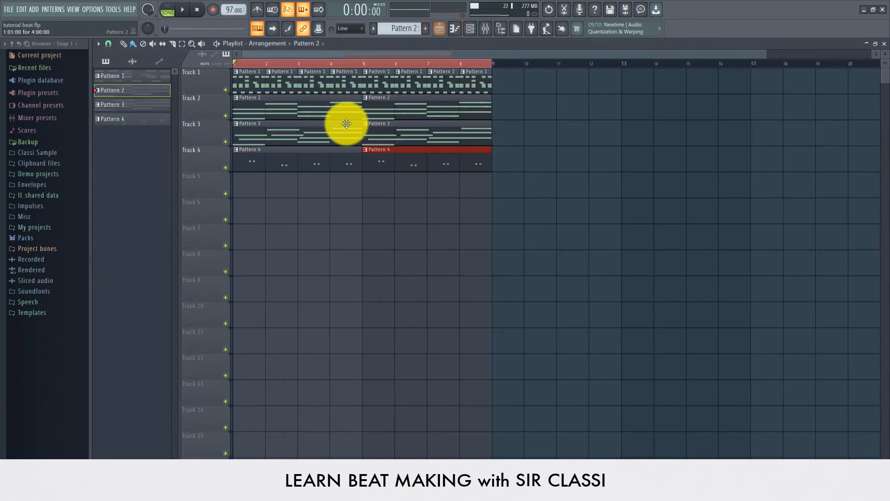
left_click(478, 31)
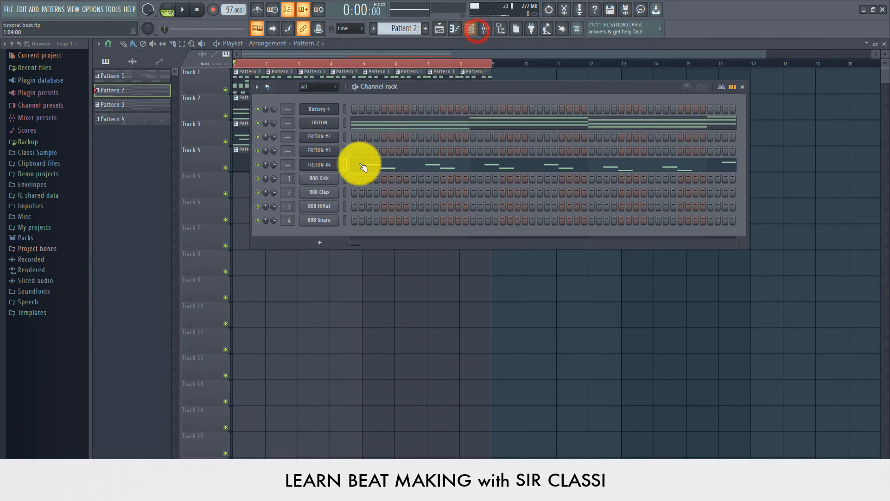
right_click(325, 165)
left_click(457, 168)
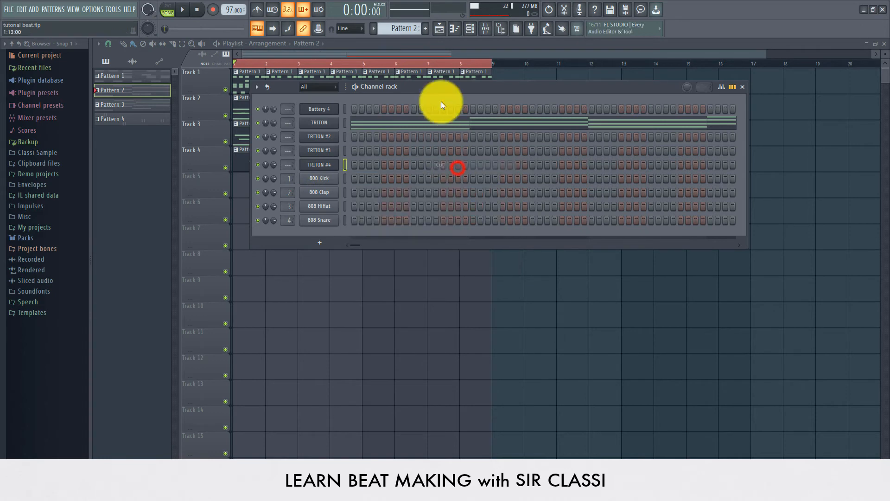
left_click(408, 29)
left_click(454, 36)
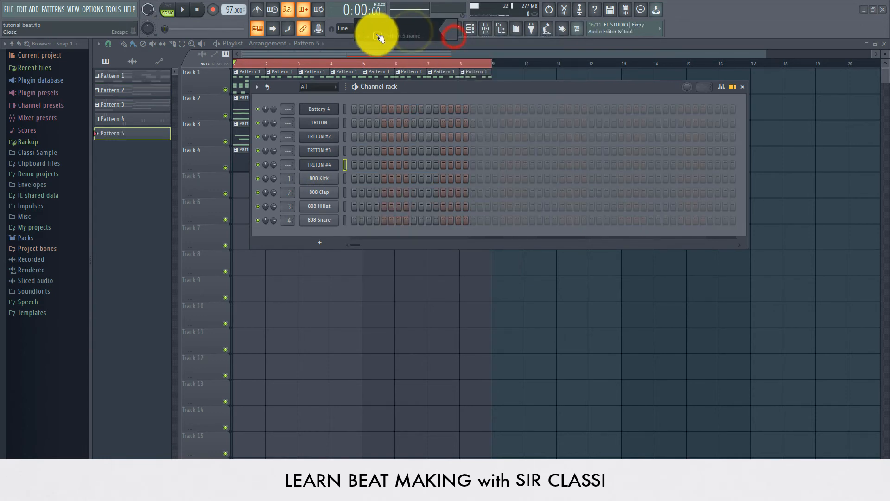
right_click(334, 163)
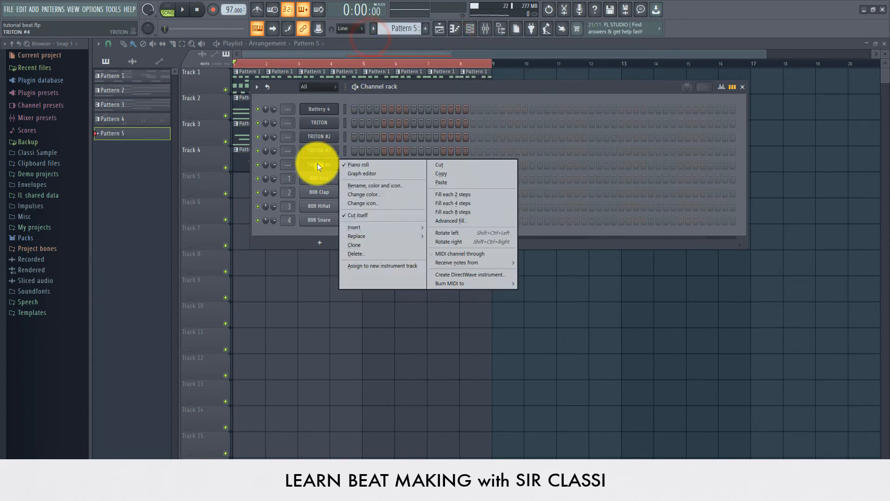
left_click(443, 180)
- Paint Pattern 5 on Track 5 from bar 1 and create an empty Pattern 6
left_click(318, 52)
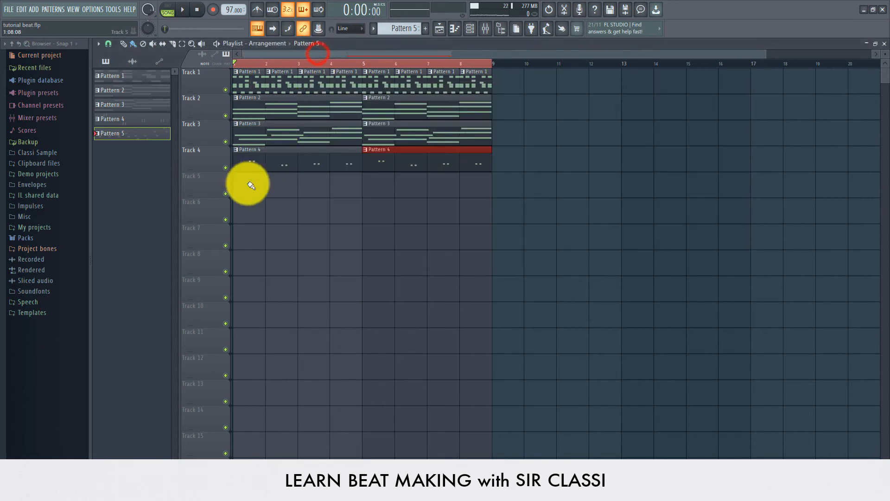
left_click(245, 185)
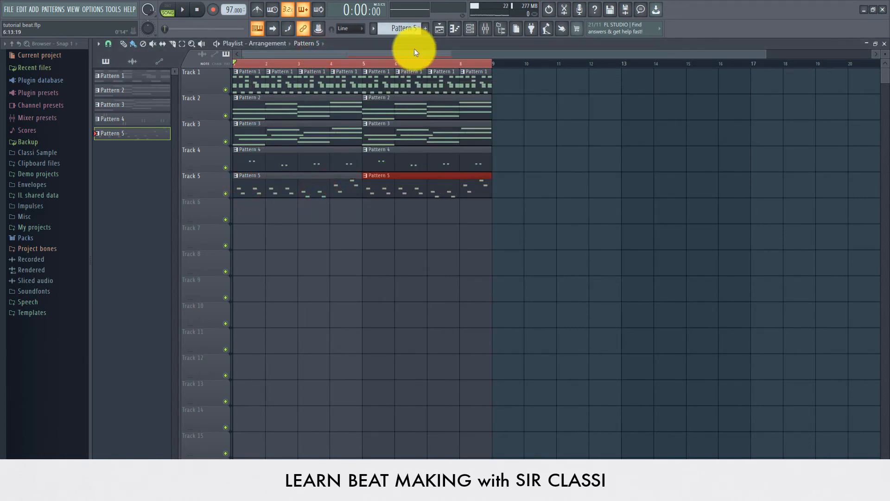
left_click(400, 29)
left_click(455, 33)
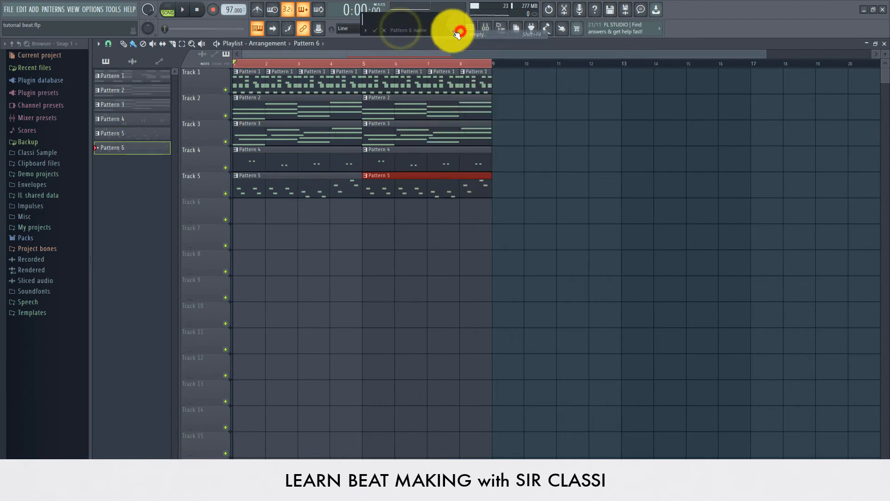
- Keep the name Pattern 6, show all channels, and clone TRITON #4 into TRITON #5
left_click(376, 31)
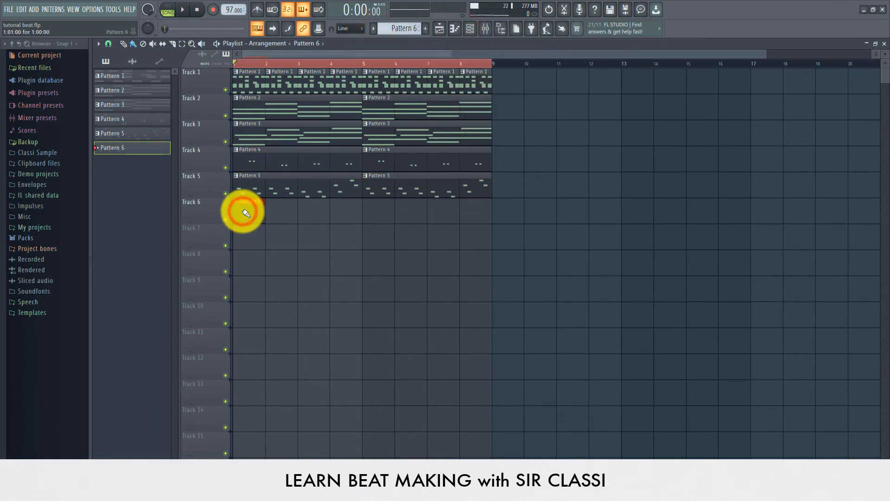
left_click(469, 29)
left_click(316, 98)
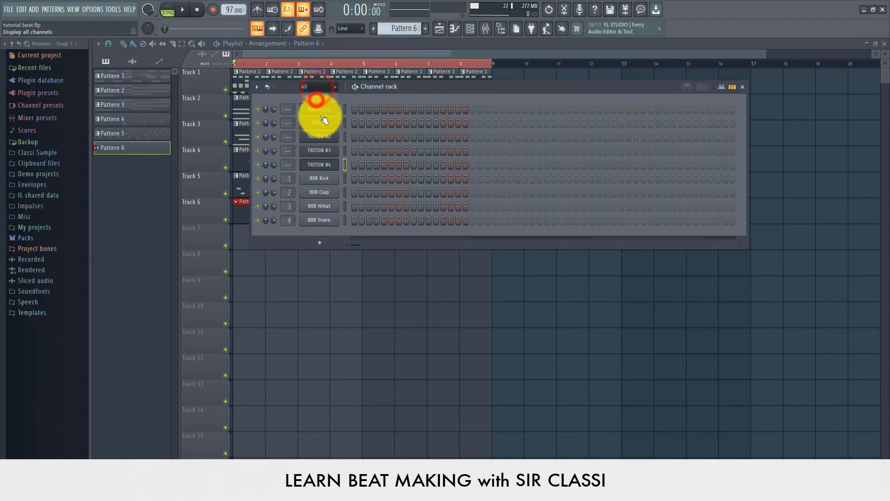
right_click(324, 170)
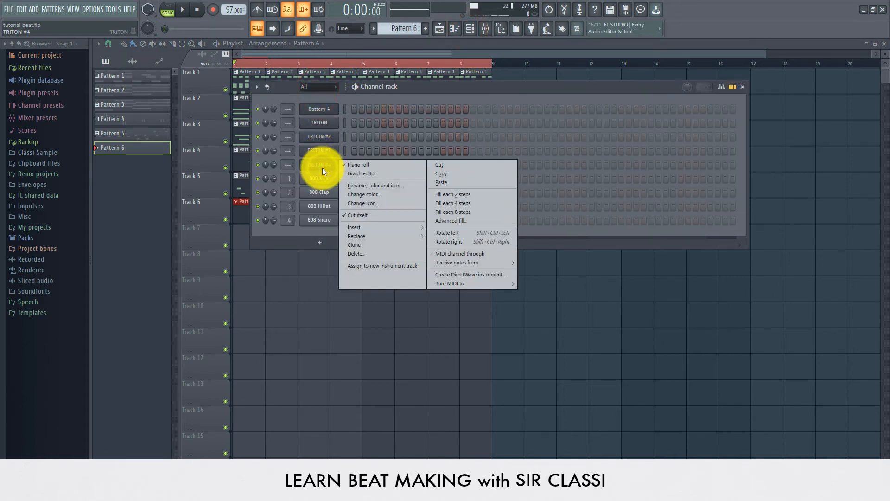
left_click(327, 166)
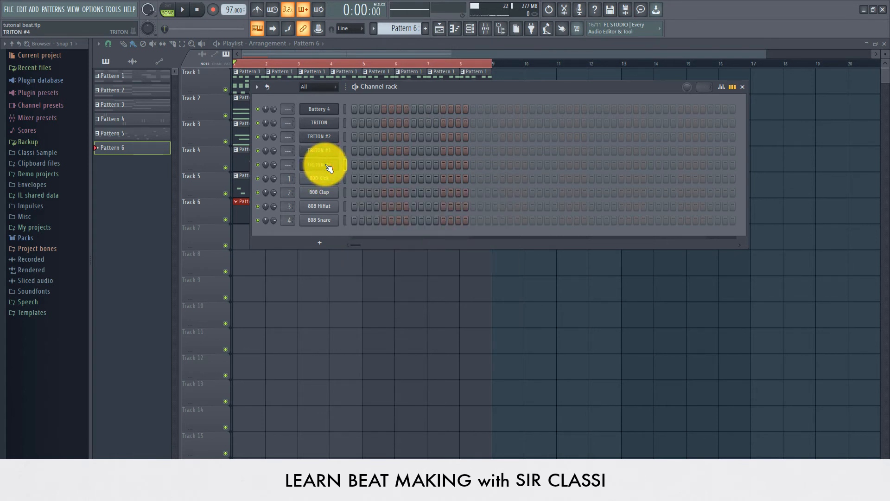
right_click(326, 165)
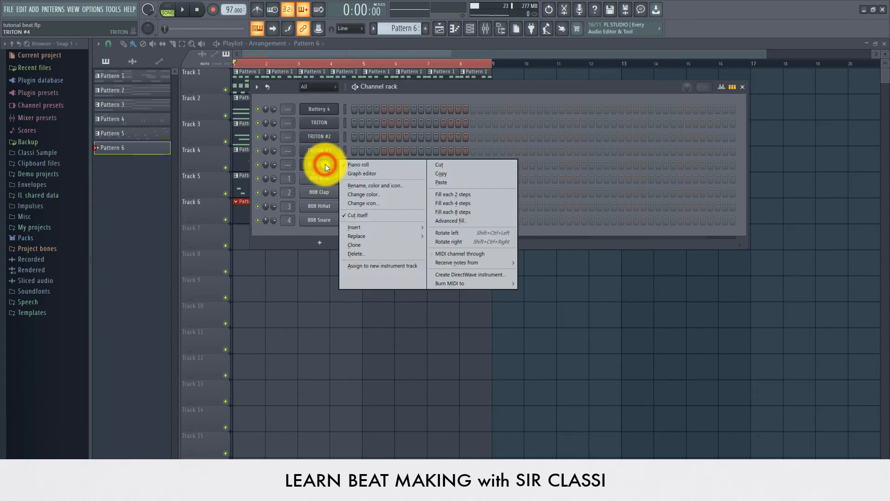
left_click(364, 246)
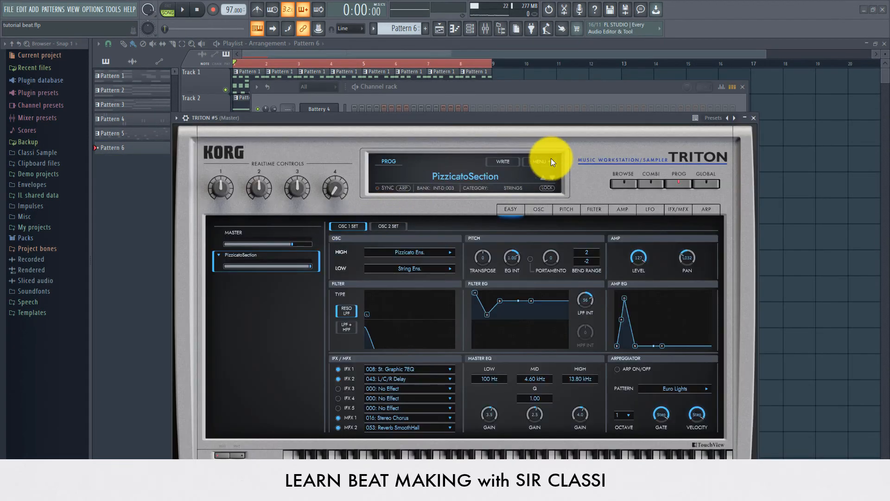
- Load the Dream Voices preset from the Vocal/Airy category on TRITON #5
left_click(624, 182)
left_click_drag(562, 119, 595, 94)
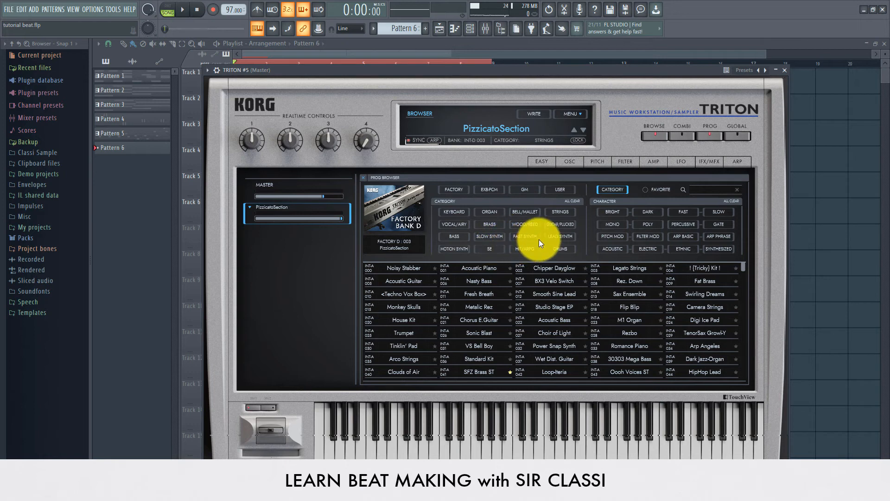
left_click(454, 224)
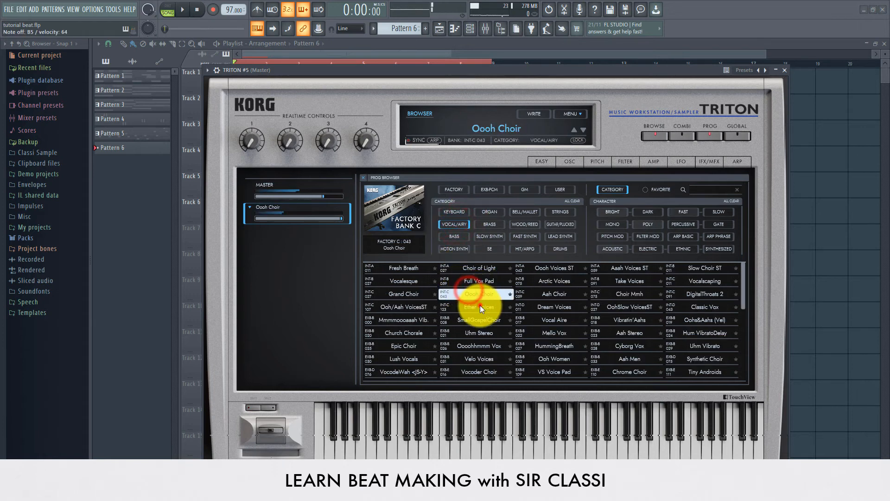
left_click(544, 308)
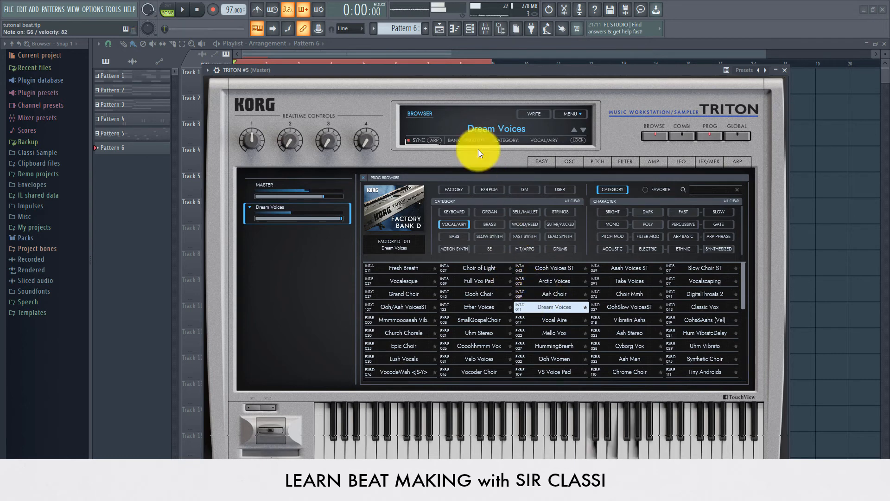
left_click(474, 30)
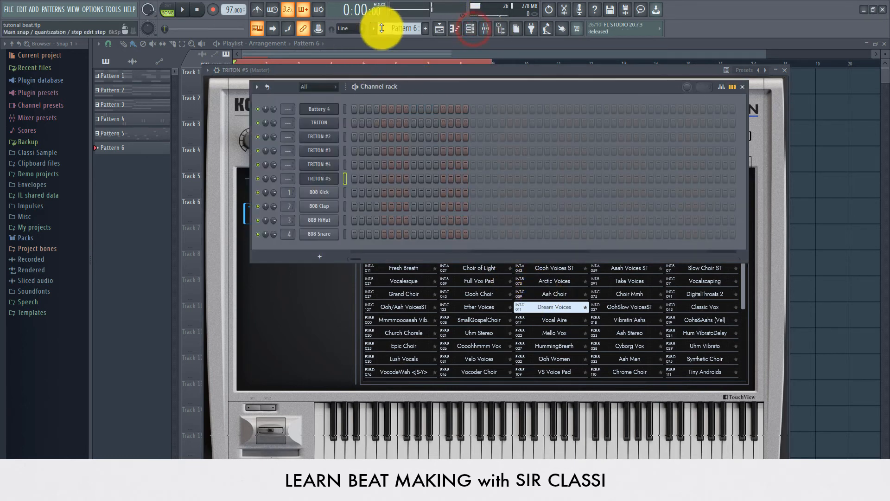
- Copy the TRITON chords from Pattern 2, paste them into TRITON #5, and play them
left_click_drag(390, 26, 390, 55)
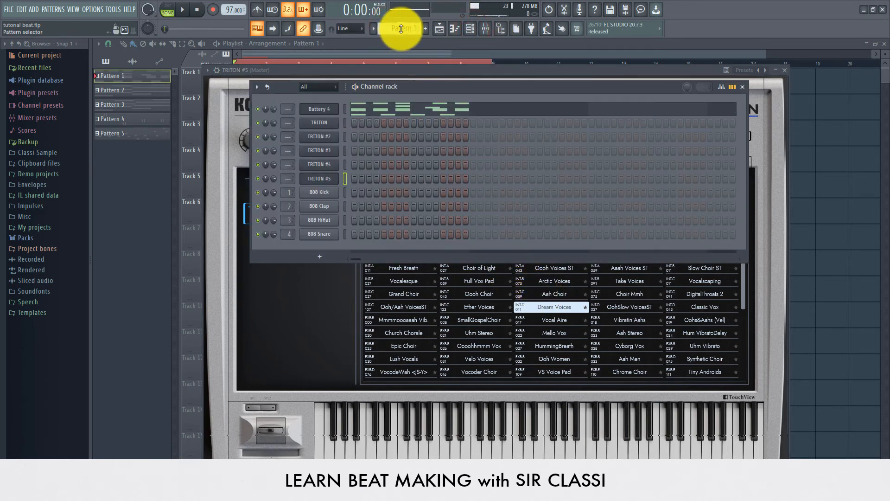
scroll(401, 29, "up", 1)
right_click(331, 125)
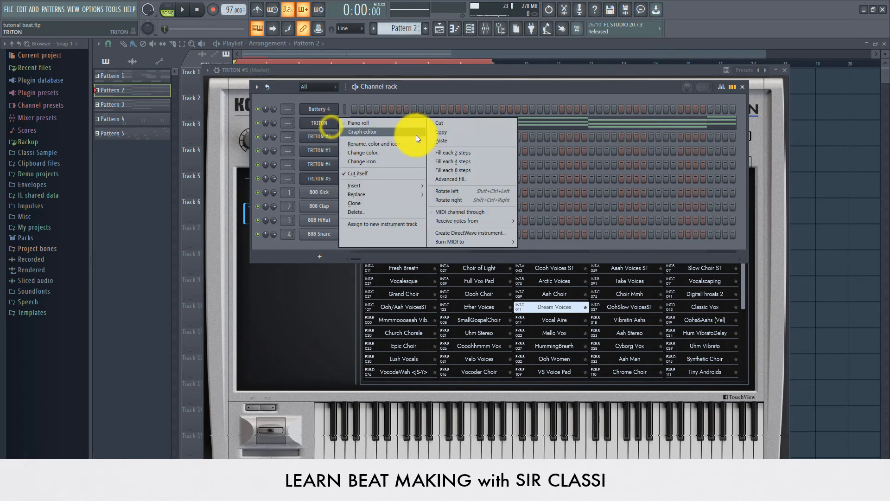
left_click(441, 135)
scroll(394, 28, "up", 3)
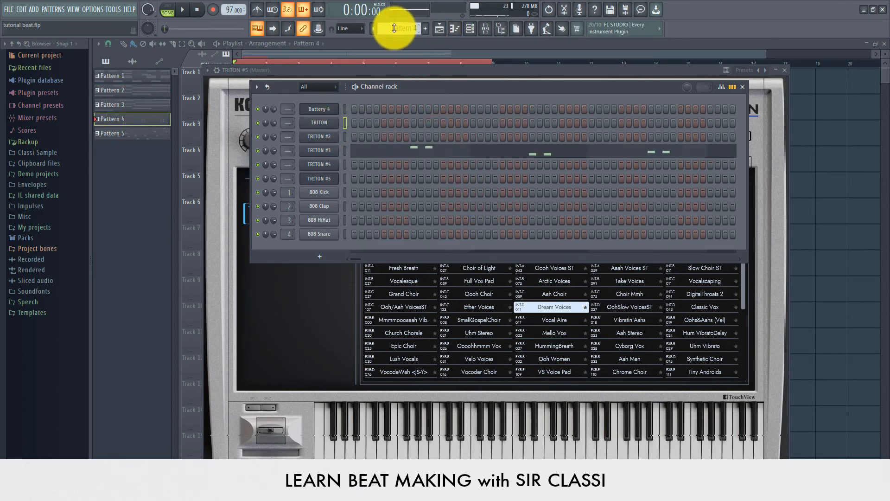
scroll(394, 29, "up", 1)
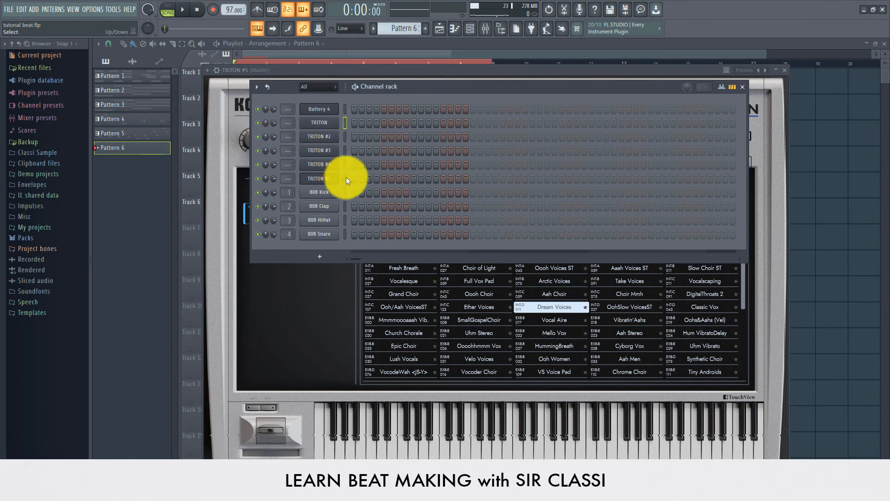
left_click(347, 122)
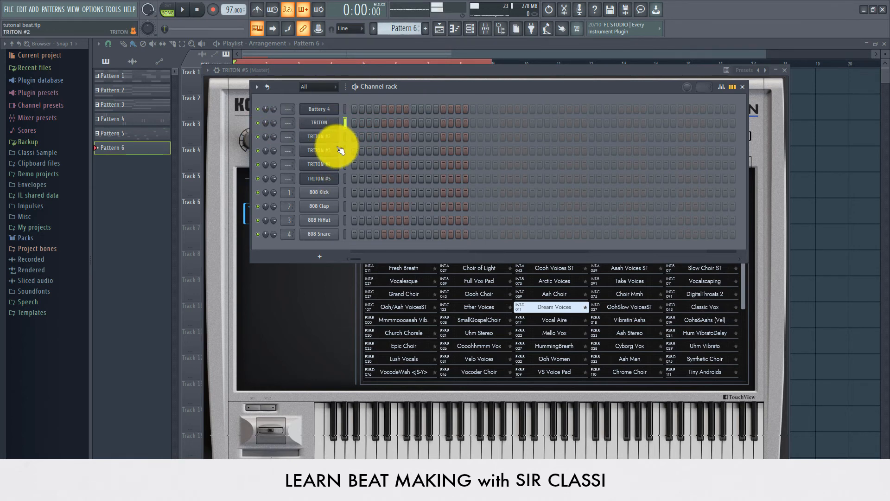
right_click(344, 179)
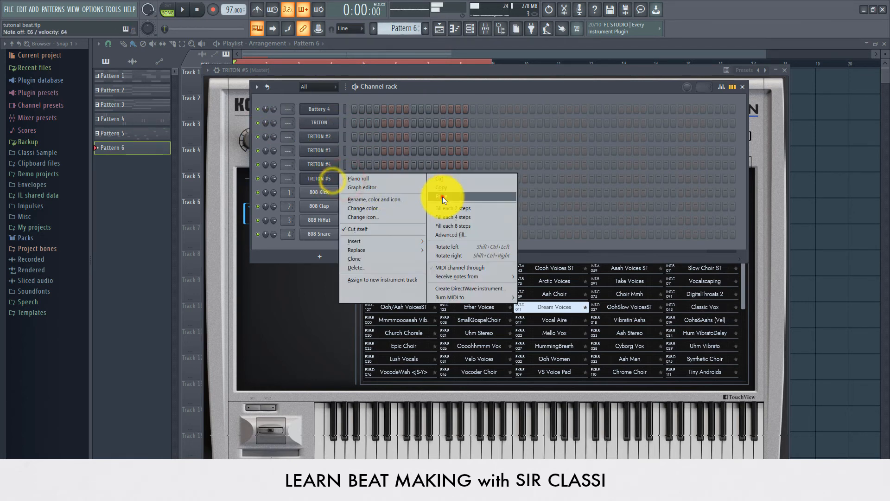
left_click(442, 196)
left_click(176, 10)
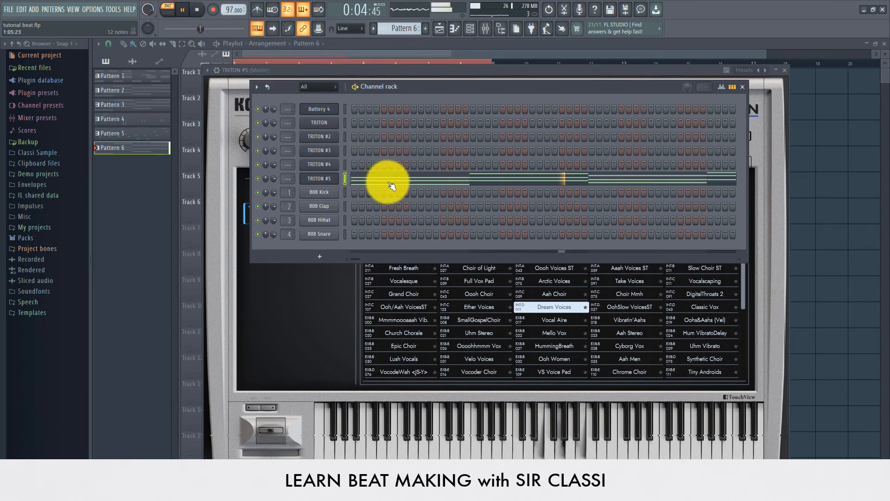
- Check TRITON #5's notes, stop playback, and switch the playlist to Song mode
left_click(485, 186)
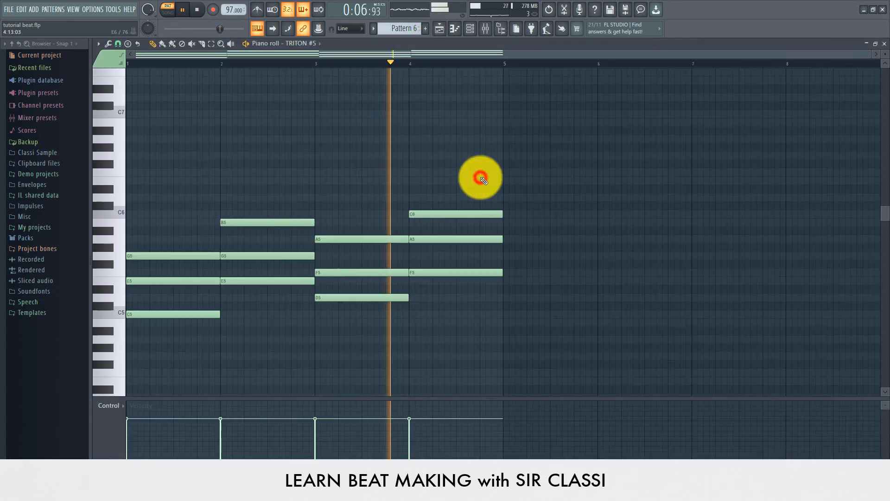
key("space")
left_click(442, 29)
left_click(378, 47)
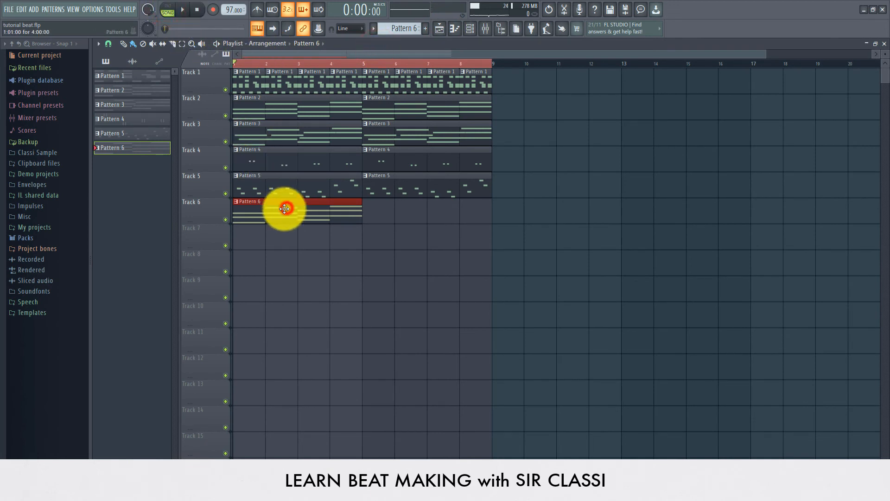
- Repeat the Pattern 6 clip at bar 5 on Track 6 and lower TRITON #5's volume to 53%
left_click_drag(284, 208, 411, 234)
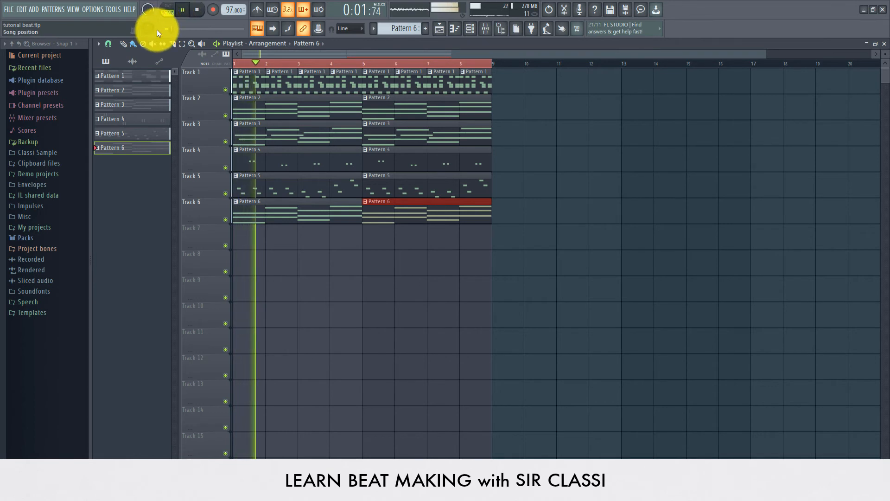
key("space")
left_click(470, 29)
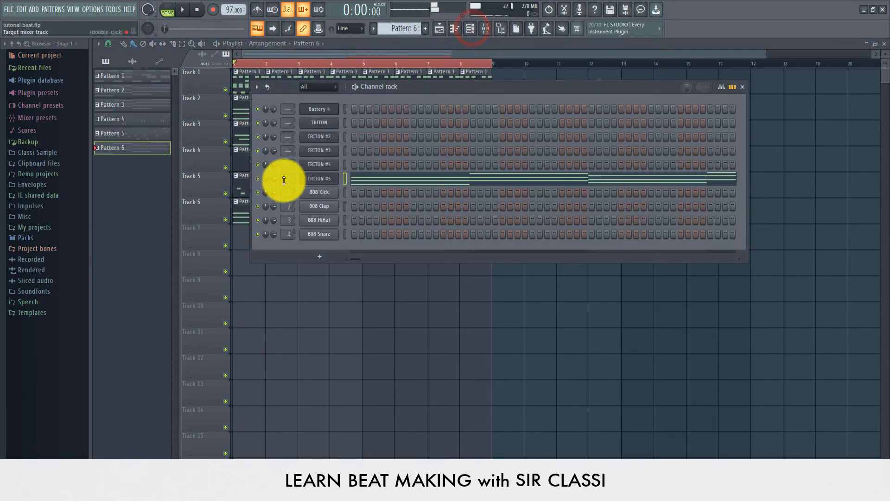
mouse_move(272, 181)
left_mouse_down()
mouse_move(268, 207)
mouse_move(276, 180)
left_mouse_up()
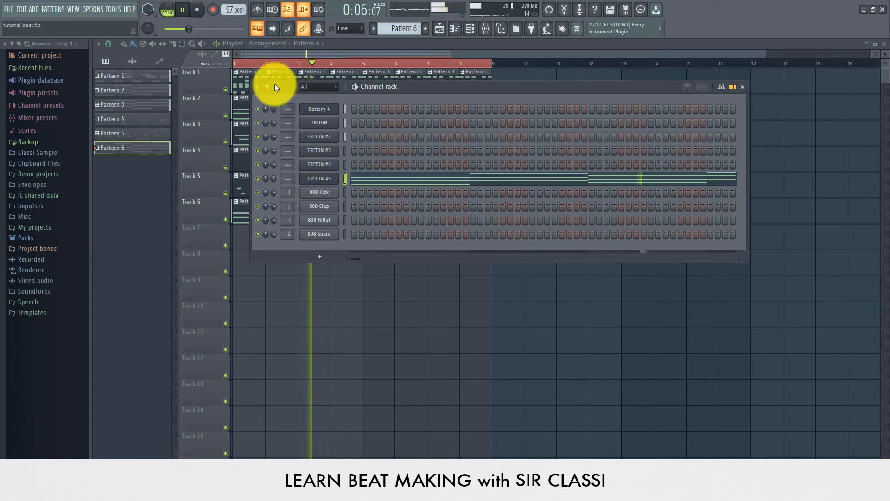
left_click_drag(276, 182, 274, 182)
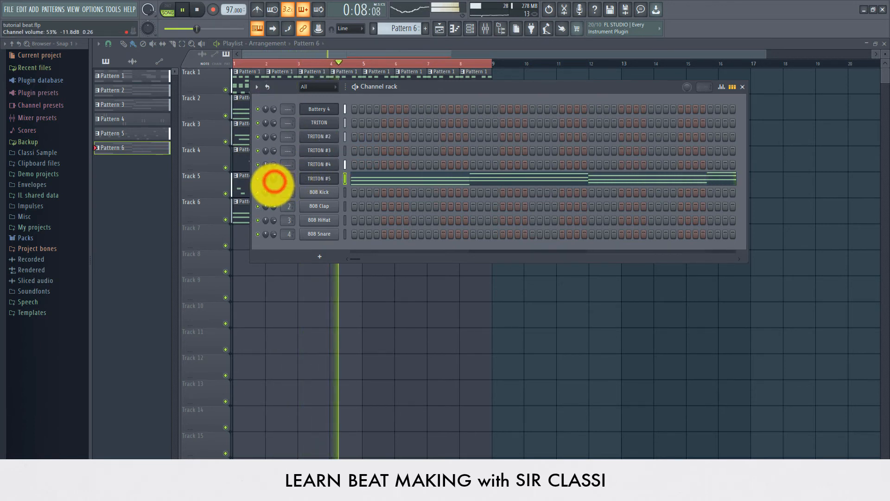
left_click(308, 43)
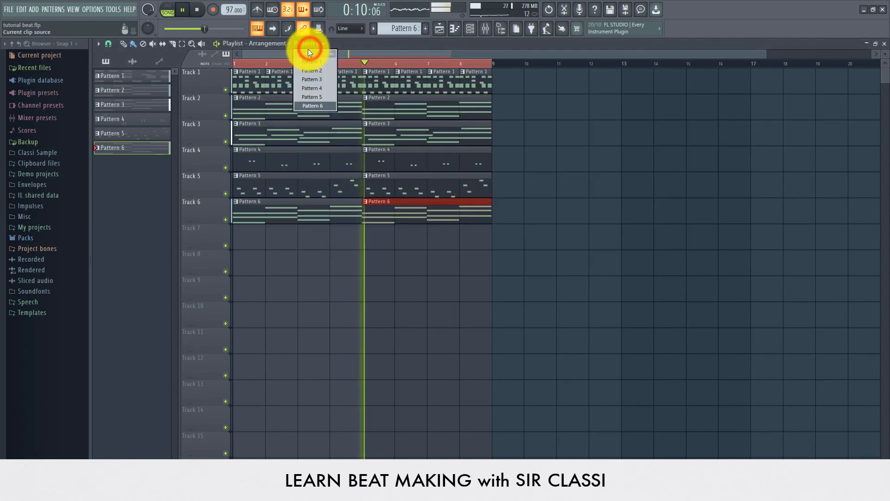
left_click(308, 49)
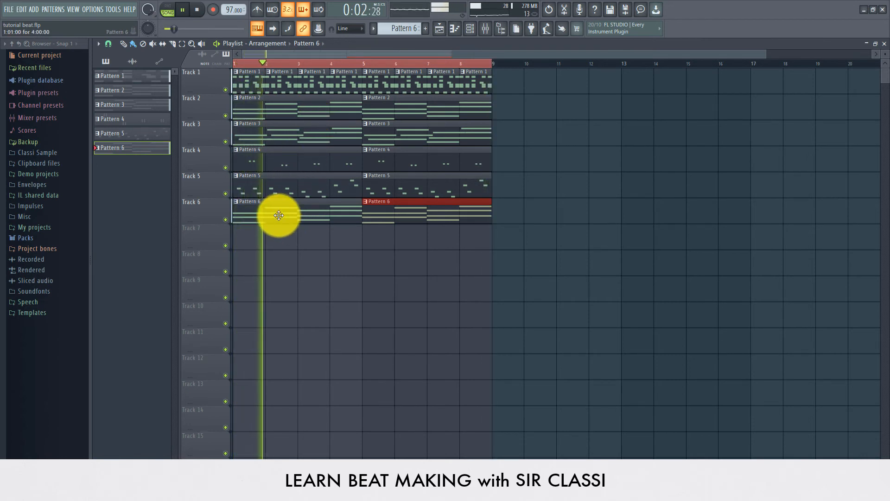
key("space")
left_click(471, 30)
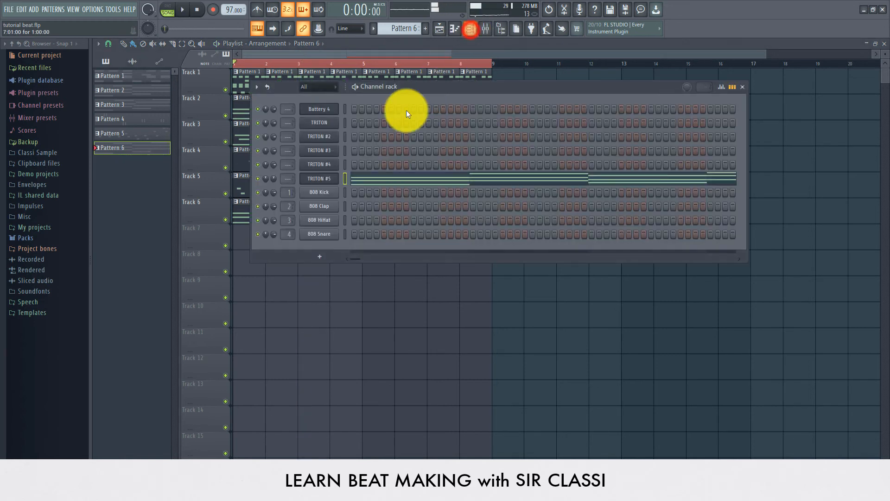
- Insert a Purity channel from TRITON #5's menu and load the AnA BassGuitar preset
right_click(327, 183)
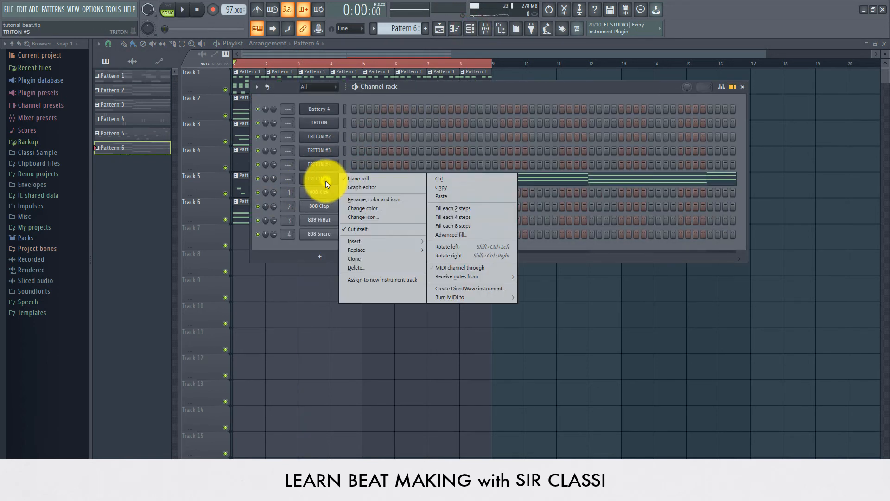
mouse_move(369, 241)
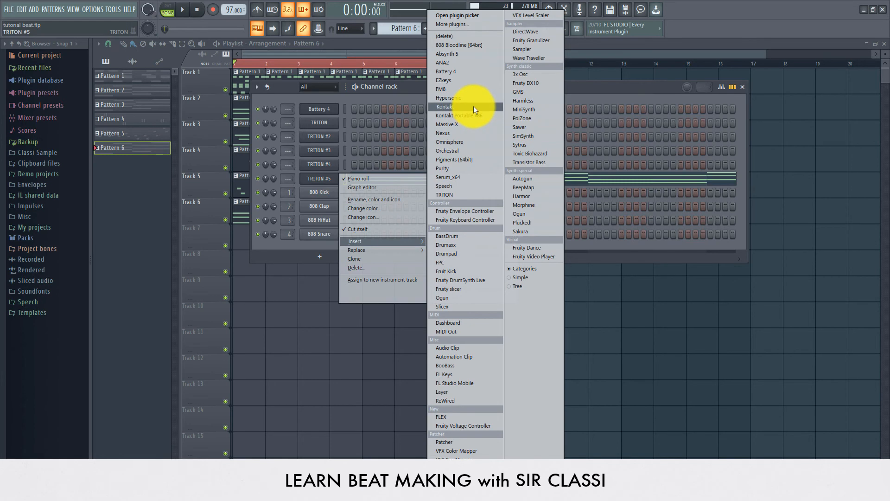
left_click(451, 169)
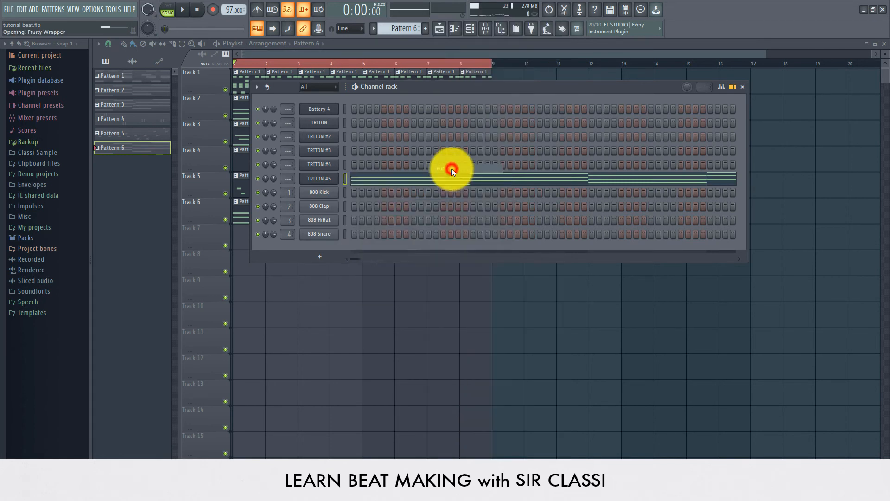
left_click_drag(341, 141, 641, 113)
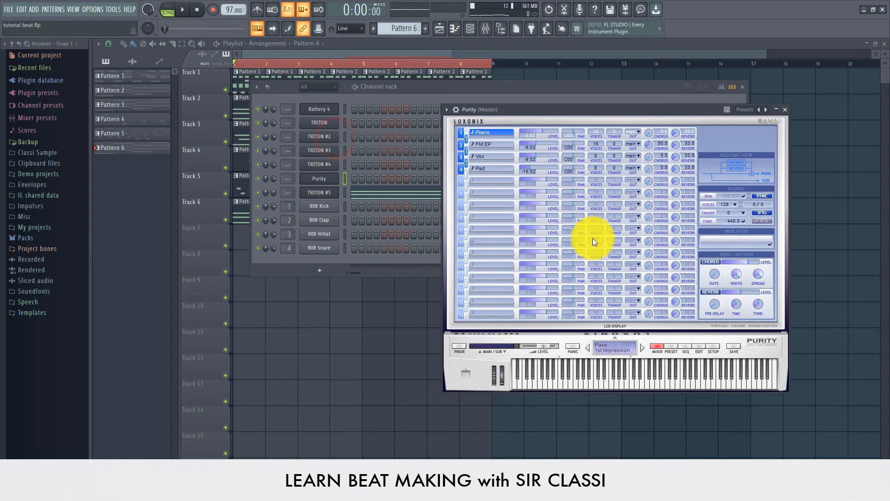
left_click(670, 346)
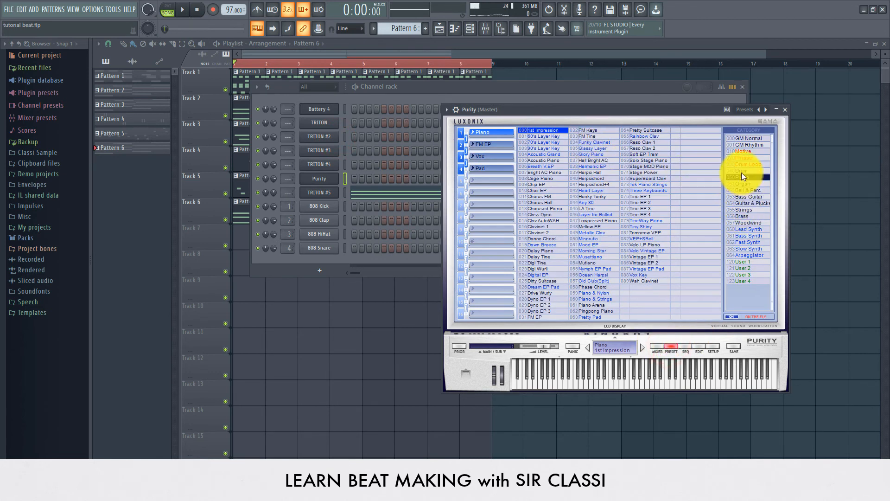
left_click(748, 197)
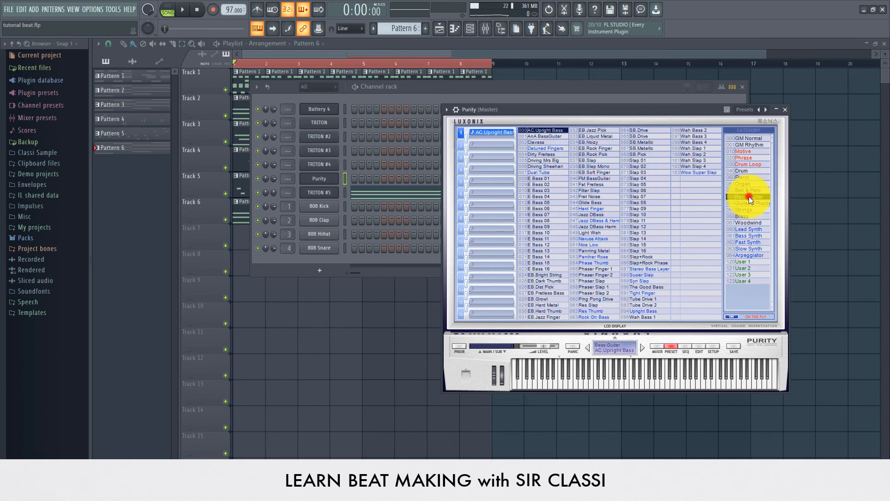
left_click(537, 136)
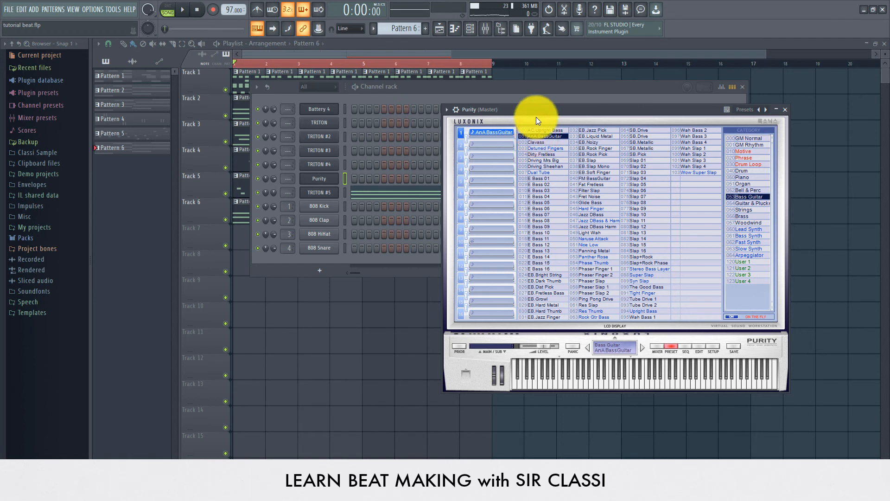
- Create a new empty Pattern 7 and move the Purity window aside
left_click(539, 114)
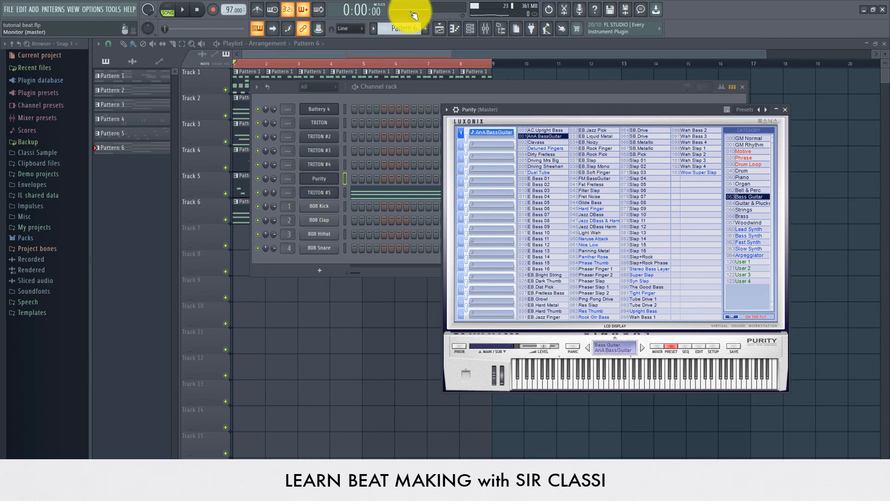
left_click_drag(397, 29, 380, 52)
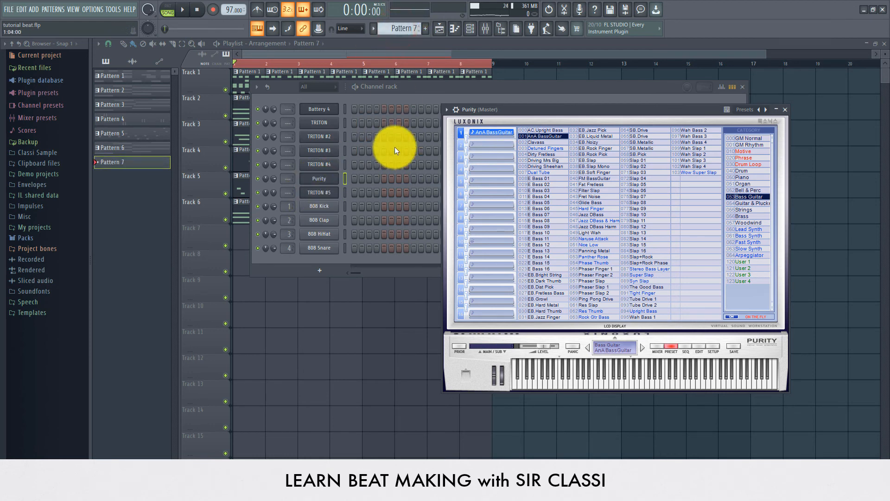
left_click_drag(536, 105, 623, 150)
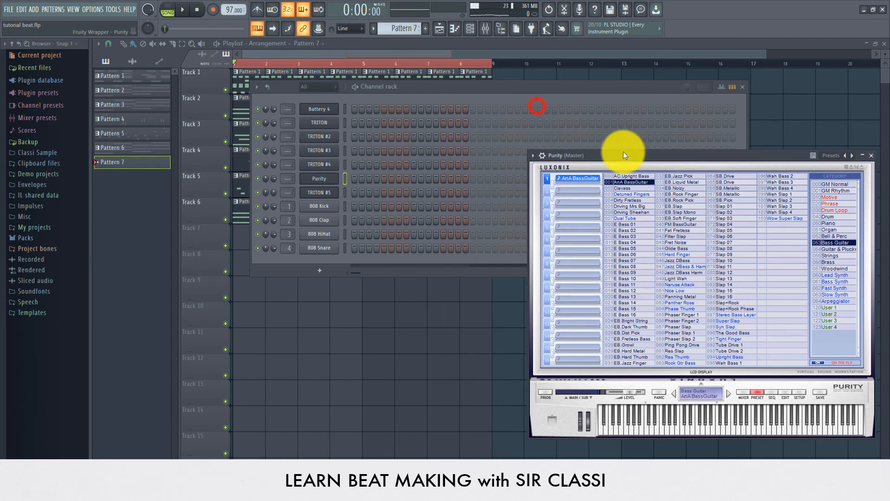
- Place a Pattern 7 clip at bar 1 of Track 7 via Find first empty, then open its channels
left_click(422, 51)
left_click(402, 28)
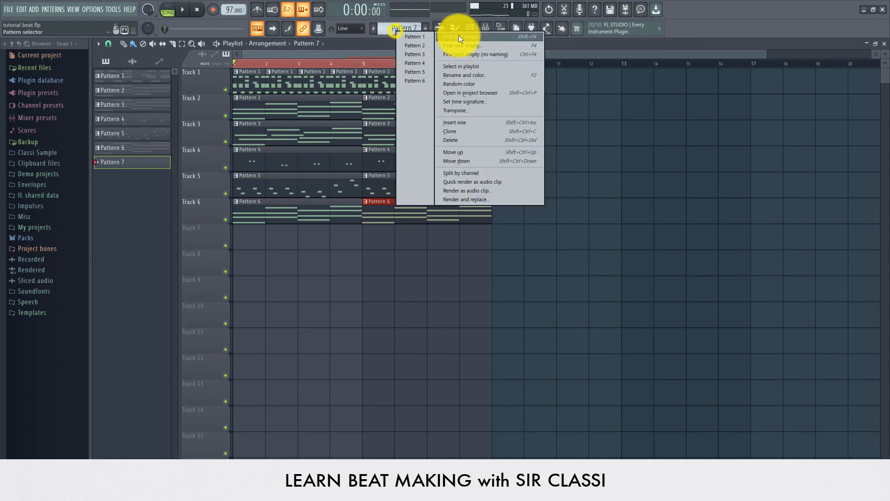
left_click(459, 36)
left_click(375, 39)
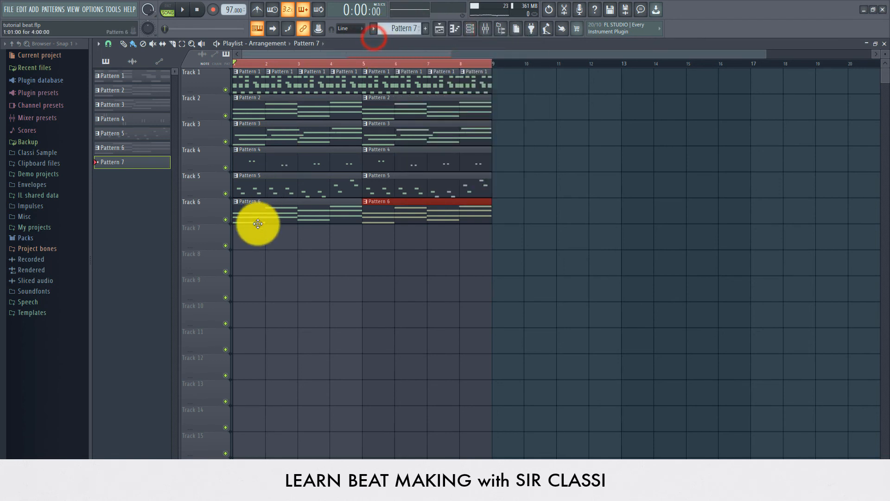
left_click(238, 236)
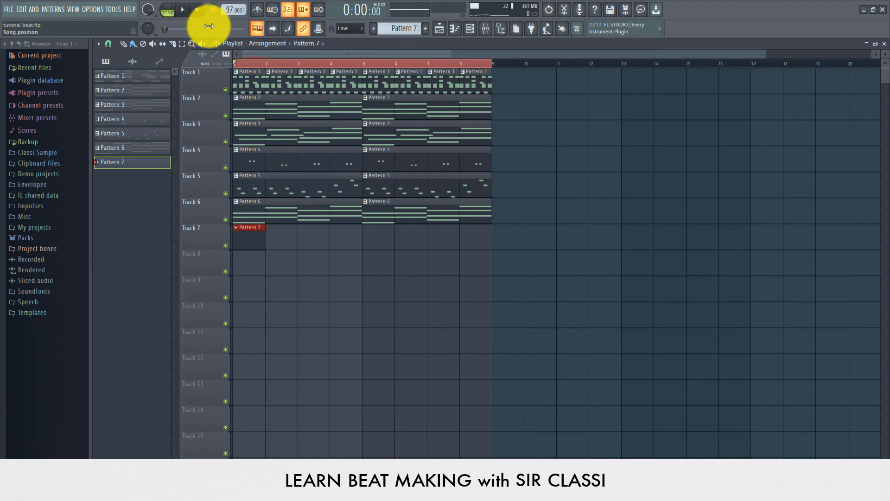
double_click(252, 235)
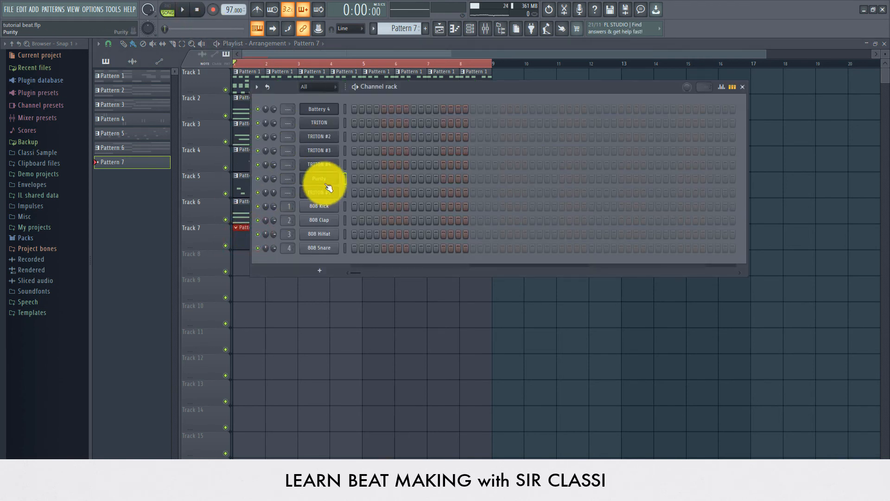
scroll(409, 28, "down", 5)
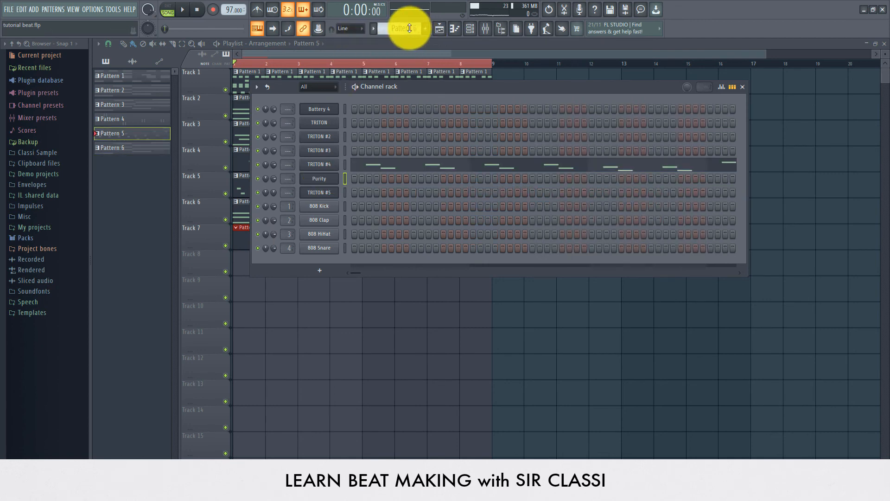
- Open Purity's piano roll, set the opening bass note to C5 at the bar start, and play it
right_click(334, 181)
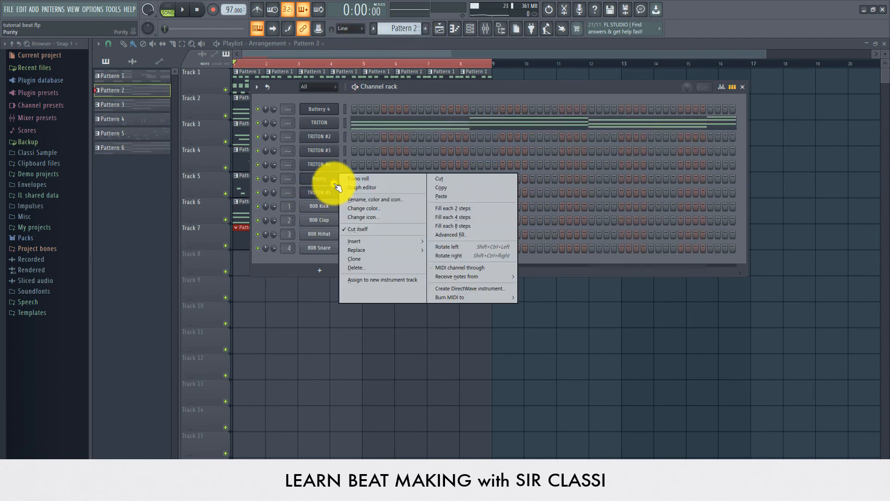
left_click(359, 174)
scroll(320, 175, "down", 3)
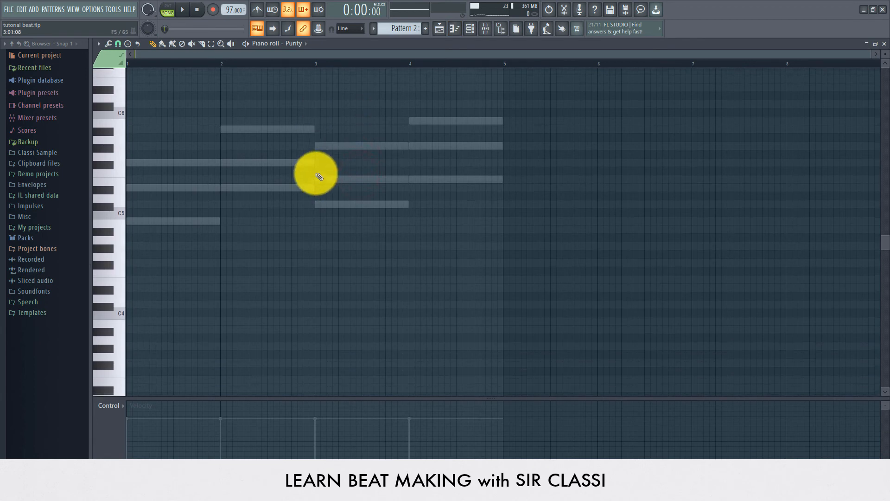
scroll(315, 173, "up", 3)
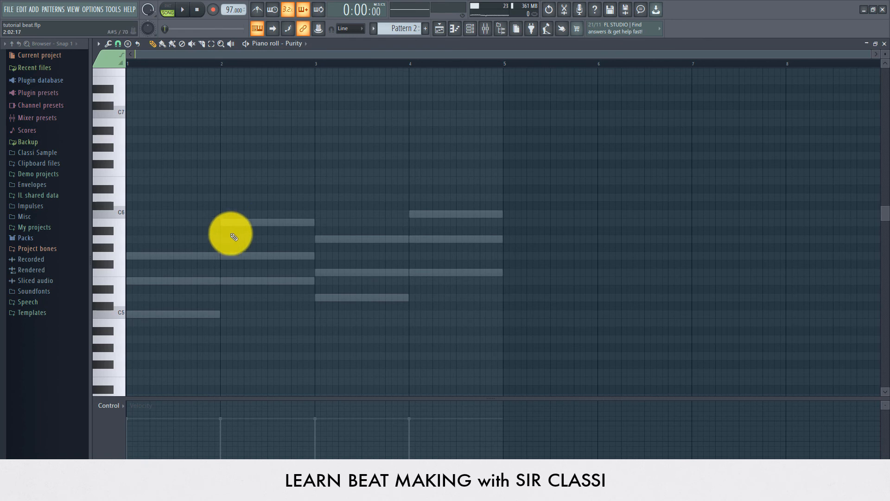
scroll(234, 236, "down", 3)
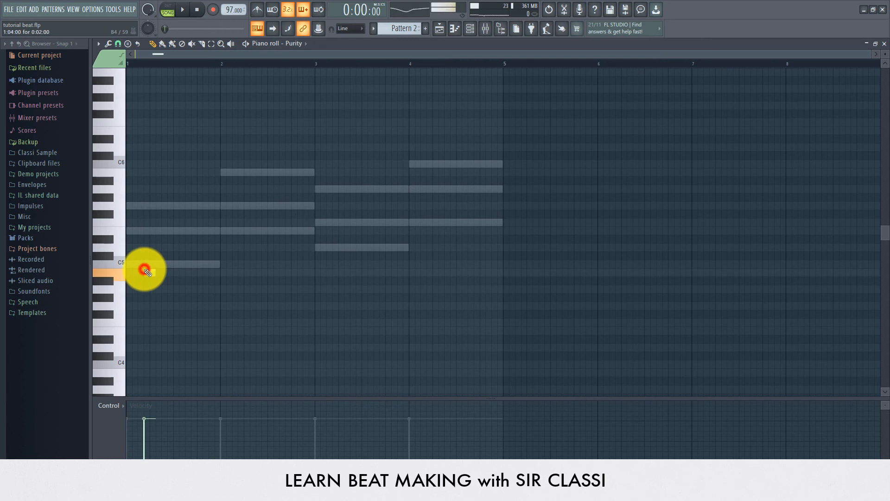
left_click_drag(145, 271, 222, 264)
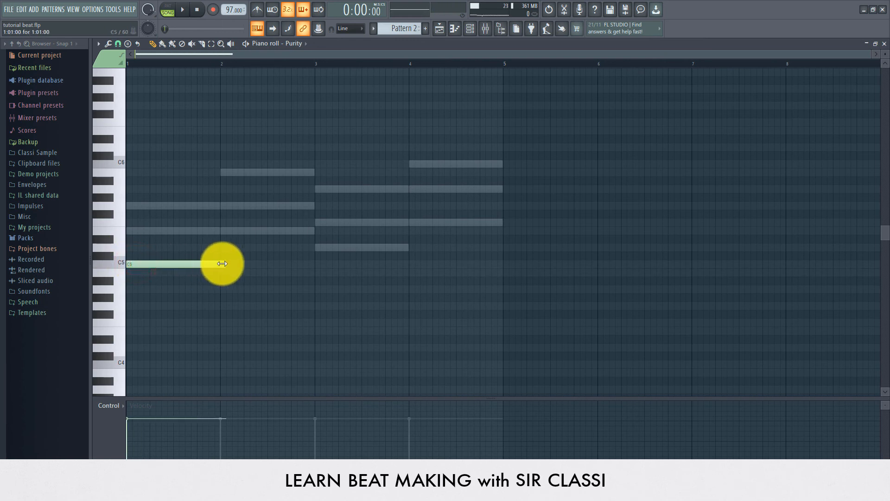
key("space")
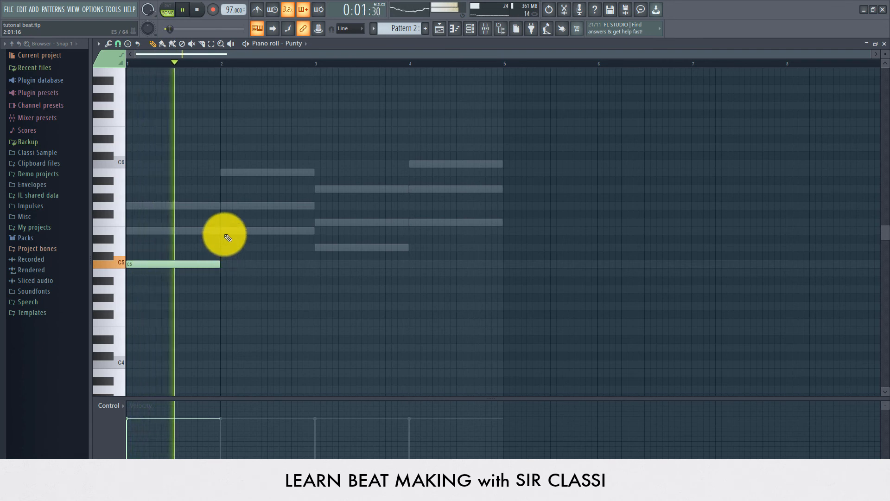
- Add an E5 note after C5 and a G5 note after E5
left_click(207, 230)
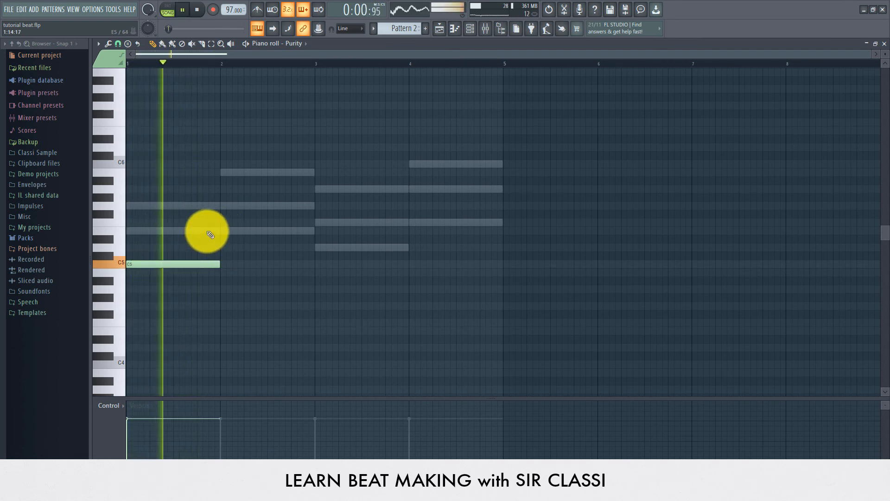
key("space")
key("space")
left_click(221, 267)
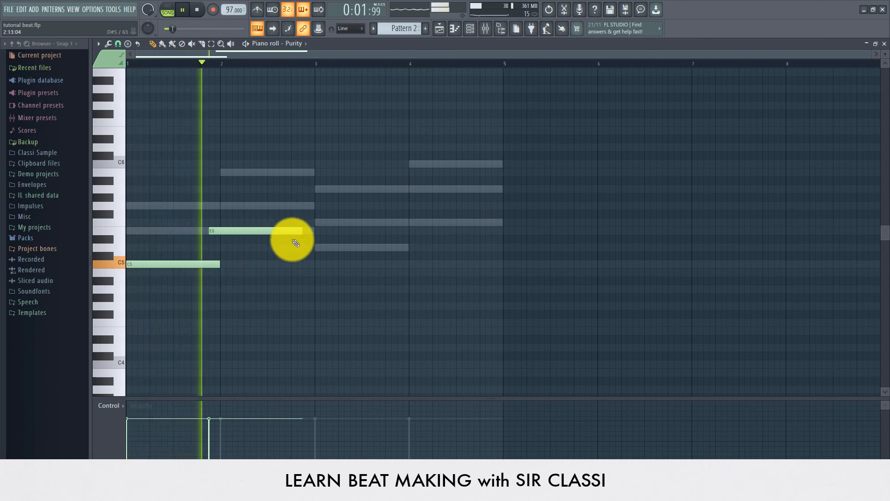
left_click(291, 205)
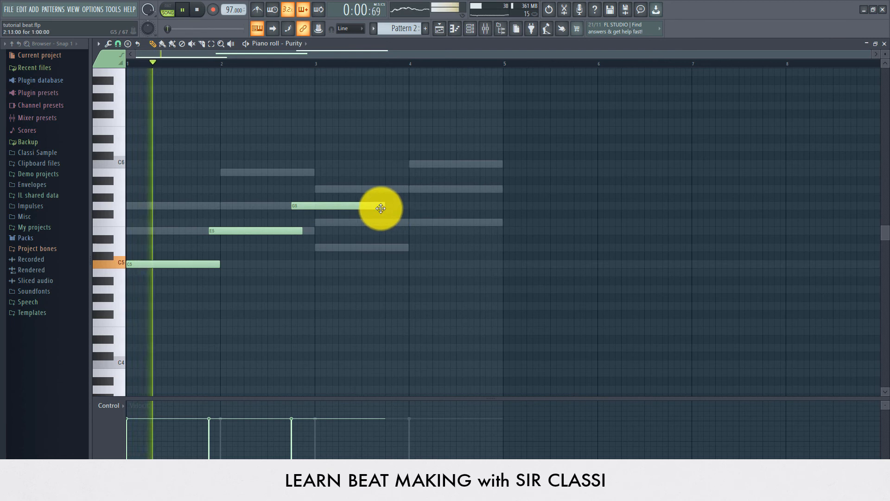
- Shorten G5 to end at bar 3, add D5 across bar 3, and add F5 at bar 4
left_click_drag(381, 208, 407, 221)
left_click(314, 222)
left_click_drag(330, 222, 334, 252)
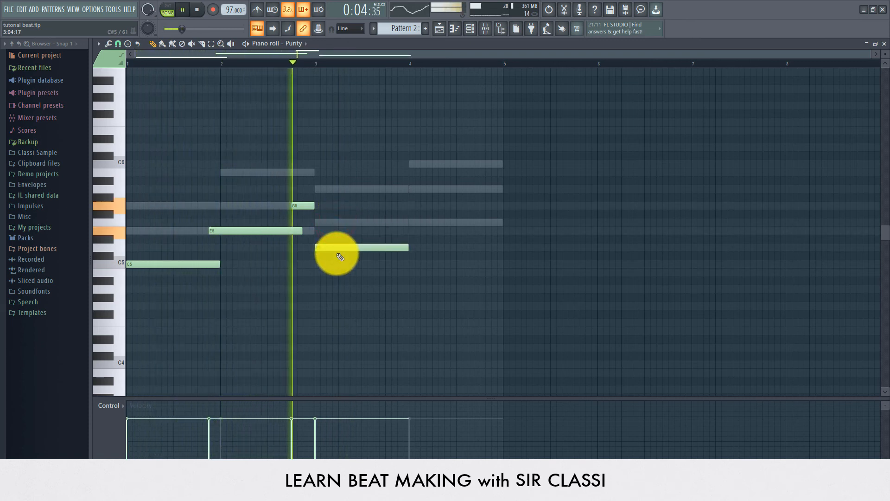
left_click(410, 222)
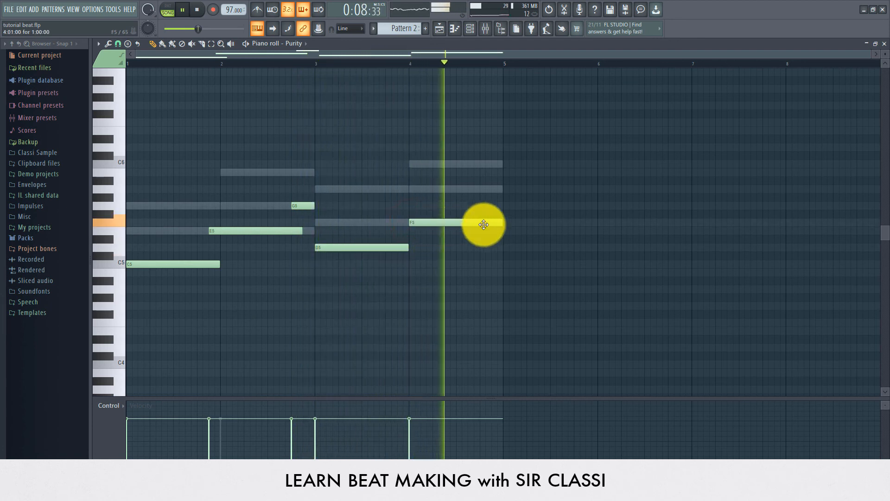
key("space")
key("space")
- Halve the F5 note and add a C6 note in the second half of bar 4
left_click_drag(501, 222, 456, 224)
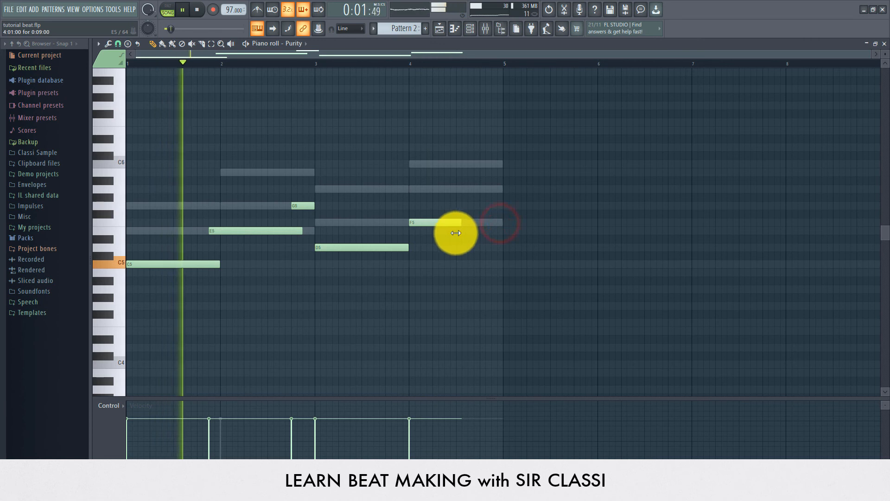
left_click(457, 189)
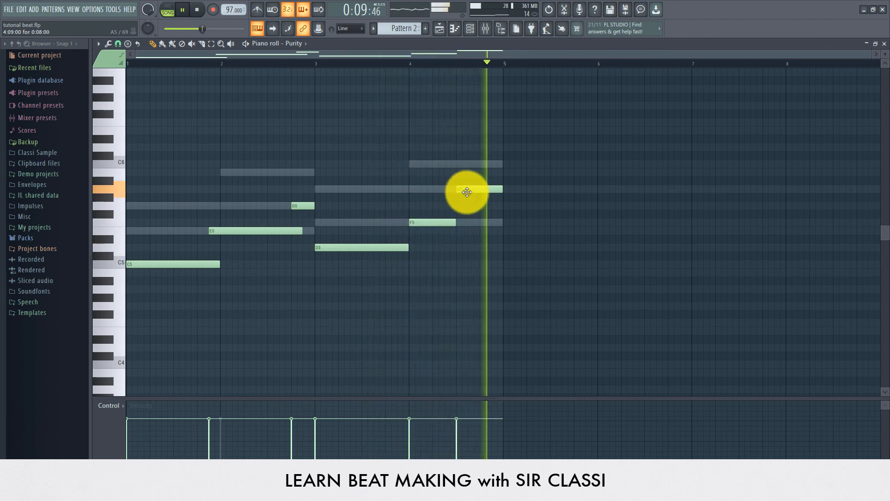
key("space")
left_click(361, 63)
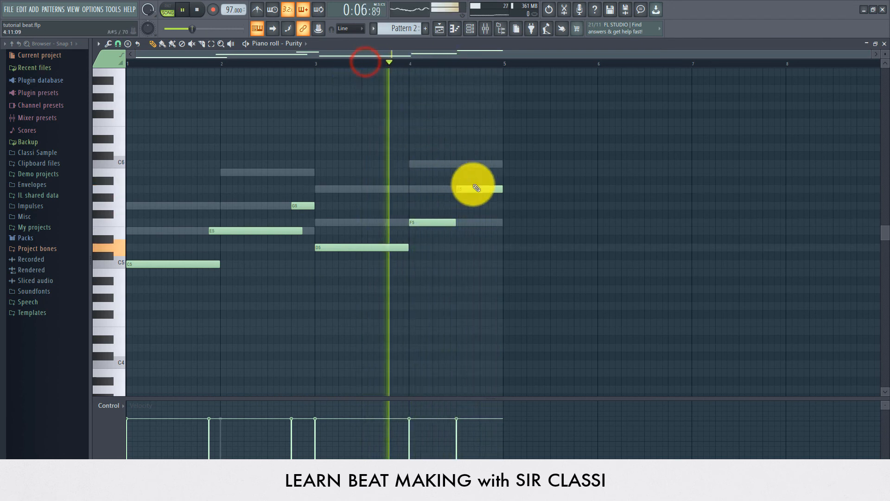
left_click_drag(478, 190, 473, 165)
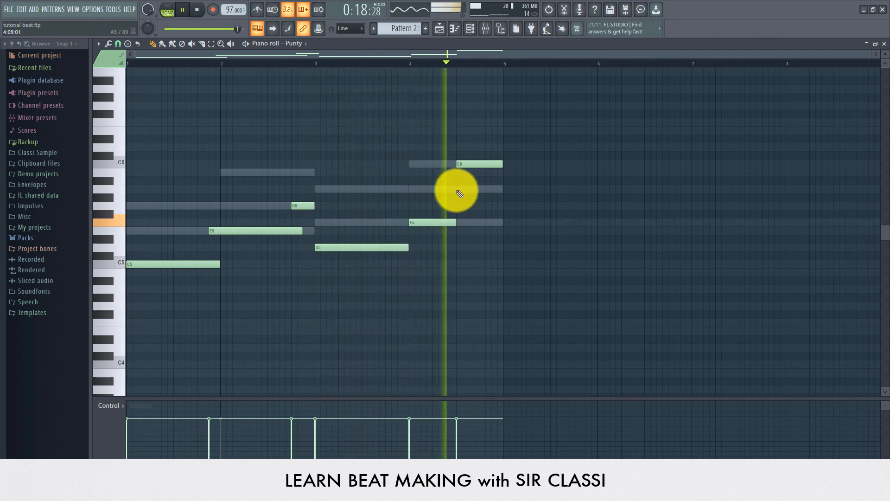
key("space")
left_click(437, 28)
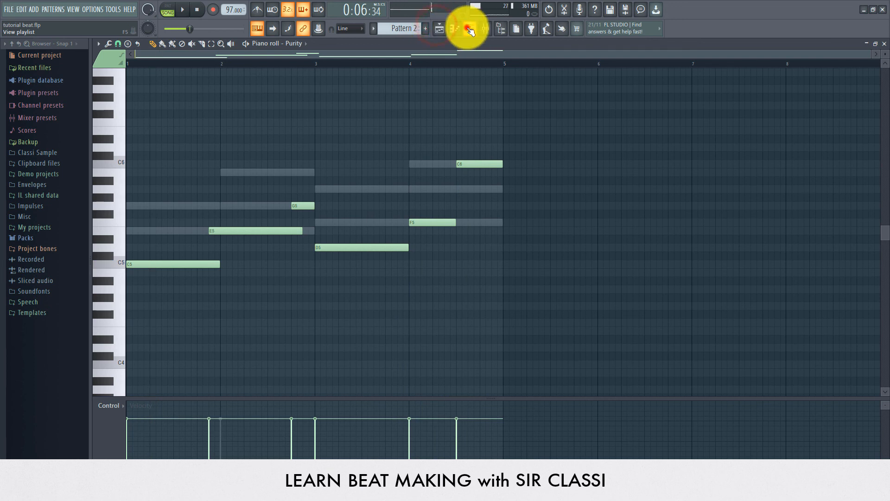
- Copy the Purity notes and trim C5 to end where E5 starts
left_click(469, 29)
right_click(334, 179)
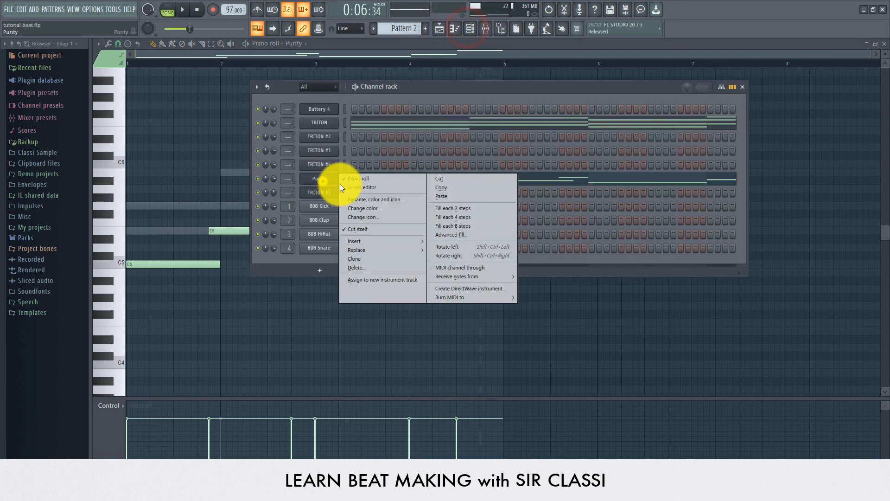
left_click(436, 189)
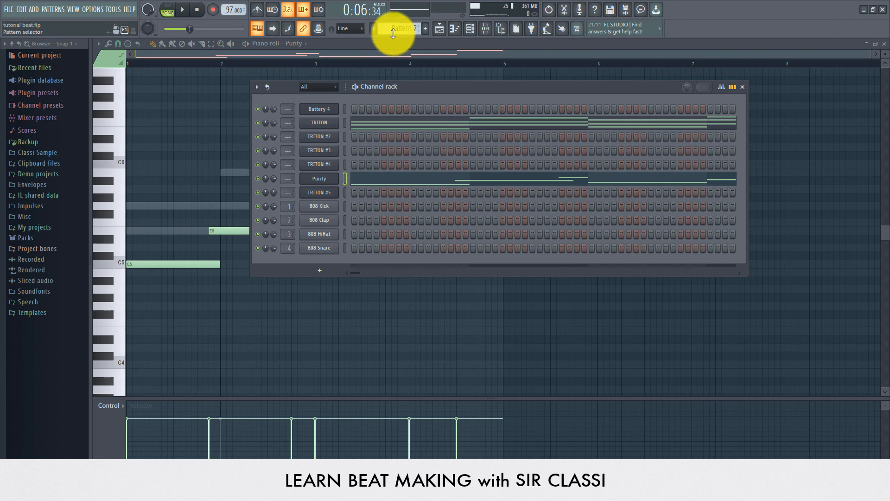
left_click(389, 184)
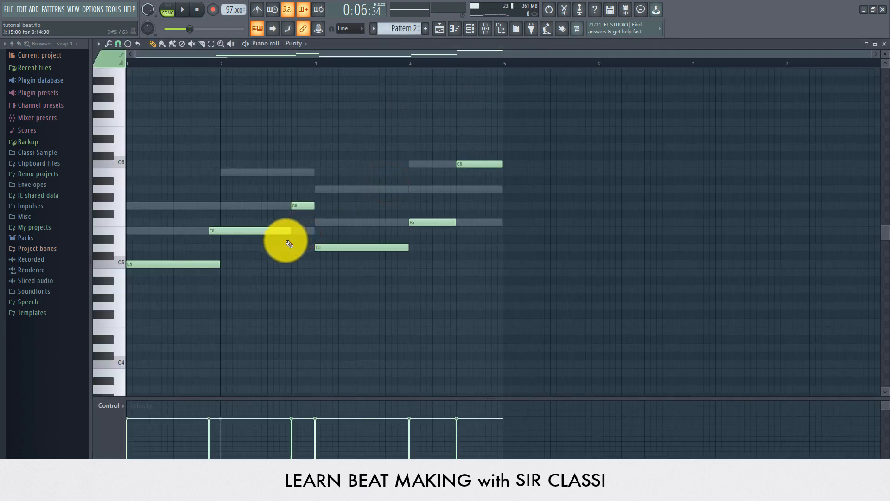
left_click_drag(211, 267, 207, 270)
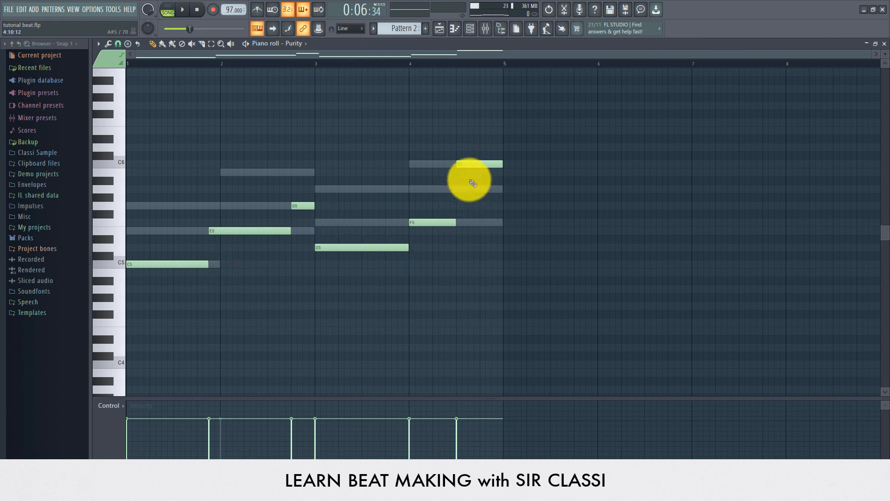
left_click(884, 43)
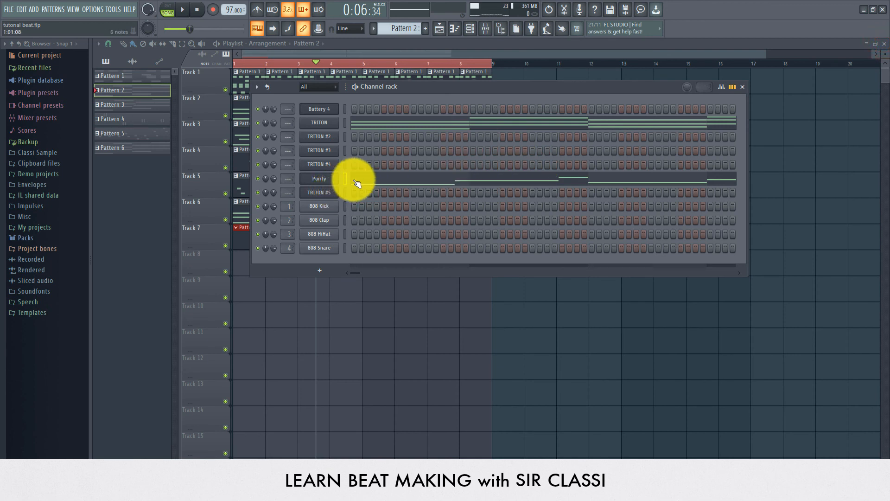
- Cut the Purity melody out of Pattern 2 and paste it into Pattern 7
left_click(327, 54)
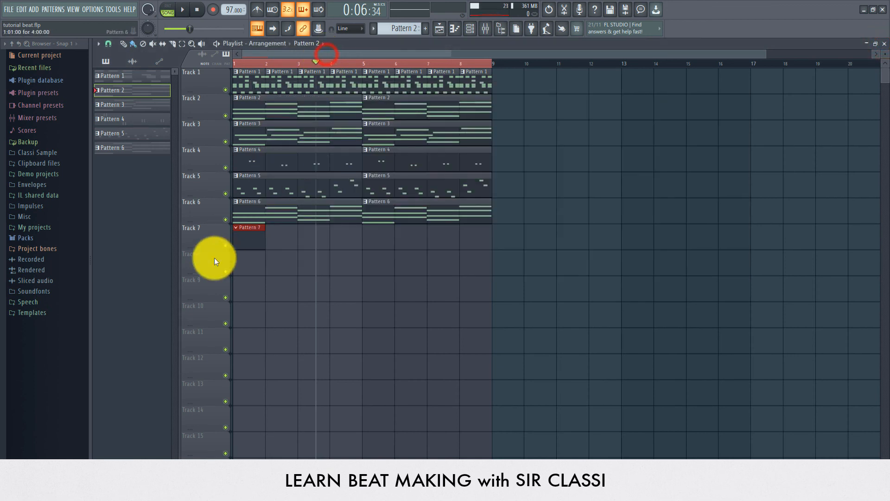
left_click(470, 30)
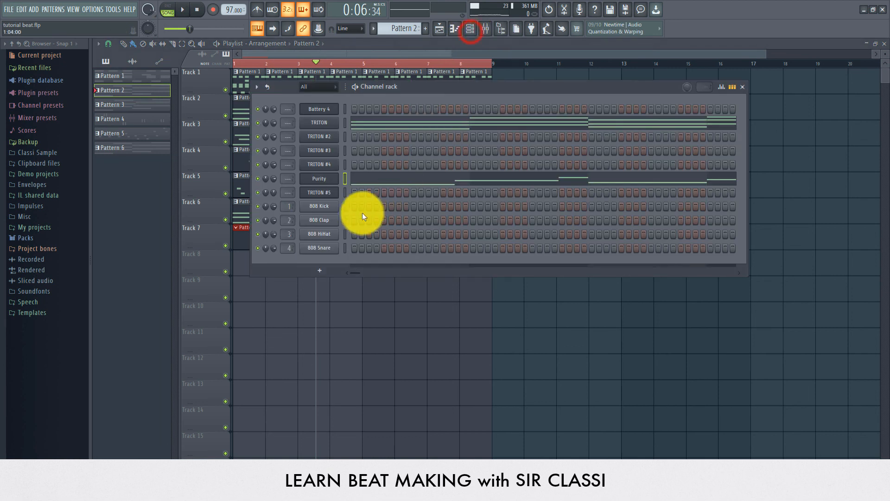
right_click(318, 178)
left_click(428, 178)
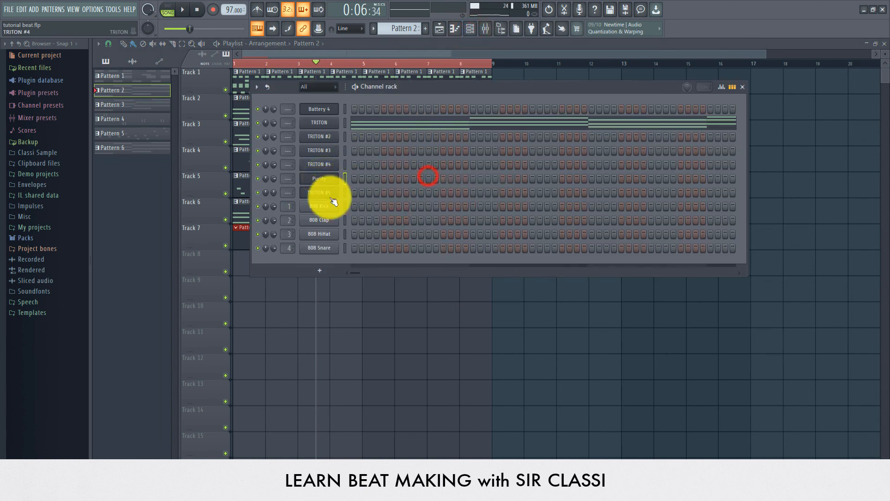
scroll(395, 28, "down", 4)
scroll(395, 27, "down", 1)
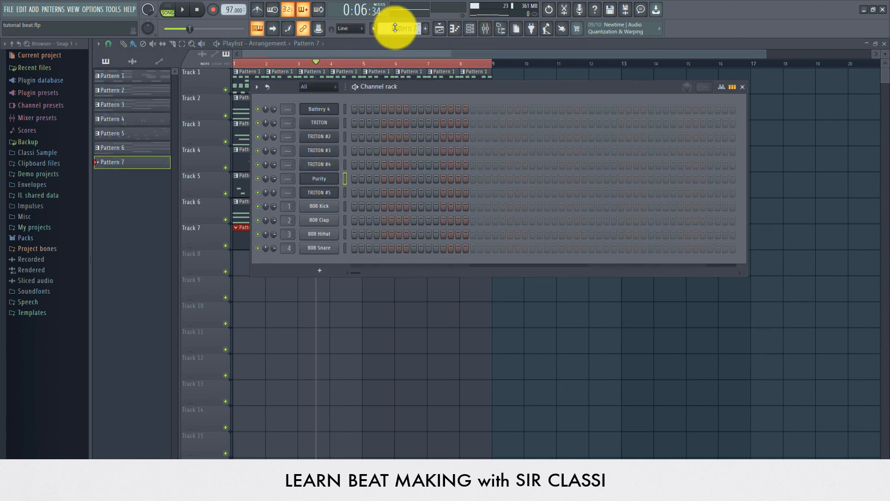
right_click(326, 183)
left_click(432, 196)
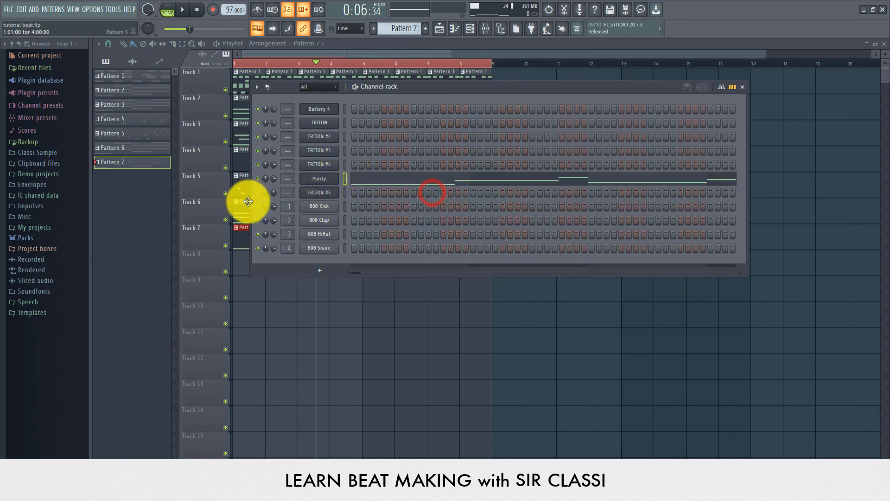
- Duplicate the Pattern 7 clip to bar 5 on Track 7
left_click(242, 240)
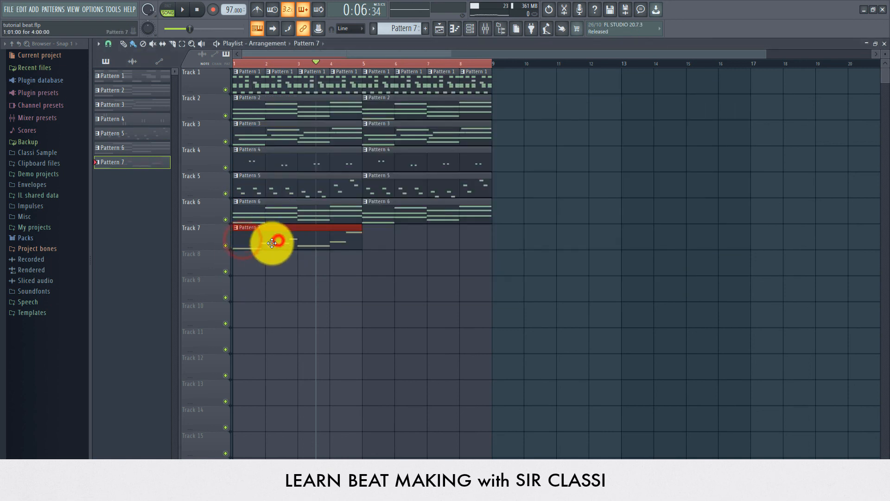
left_click_drag(272, 243, 401, 242)
left_click(235, 62)
- Play the full seven-track song from the start, then stop it
key("space")
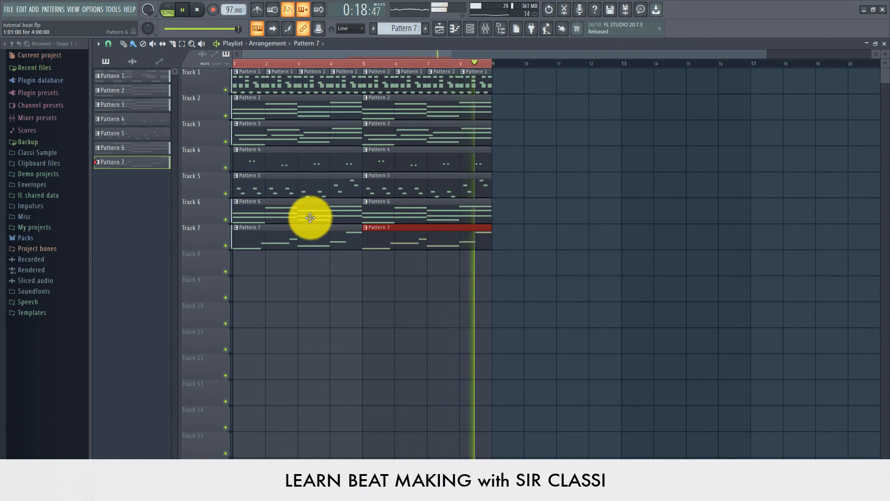
key("space")
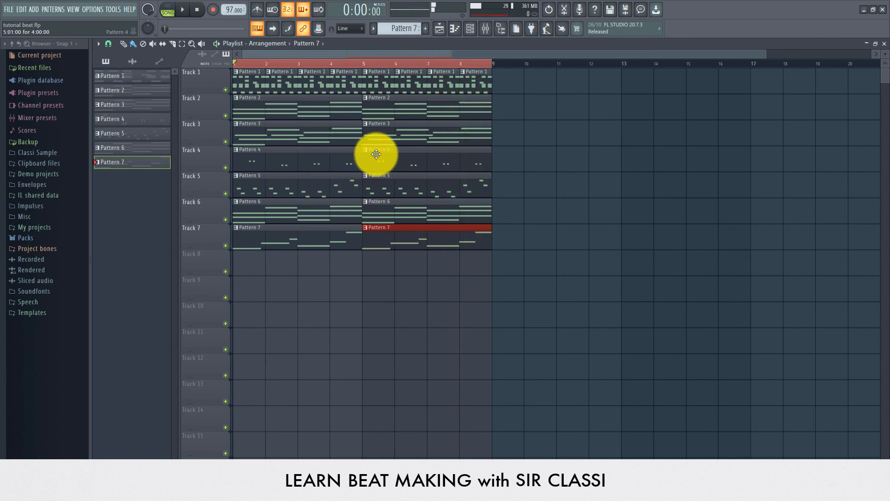